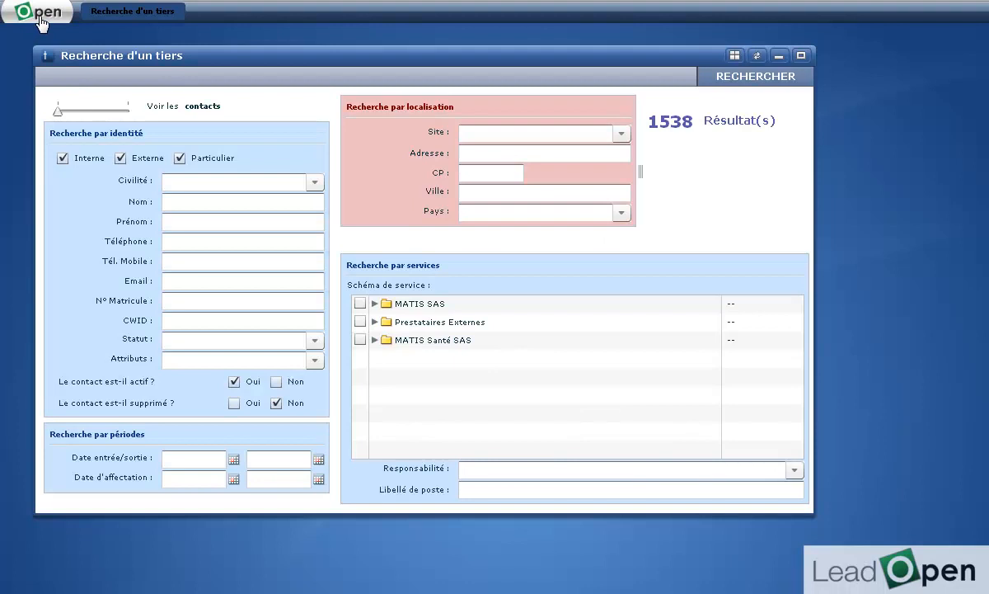
left_click(38, 24)
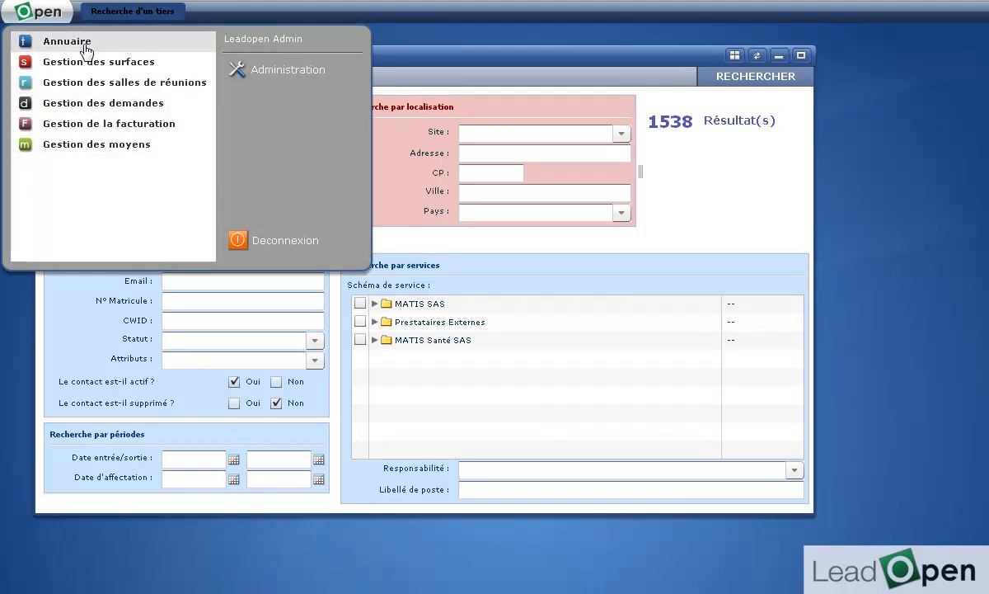
left_click(443, 61)
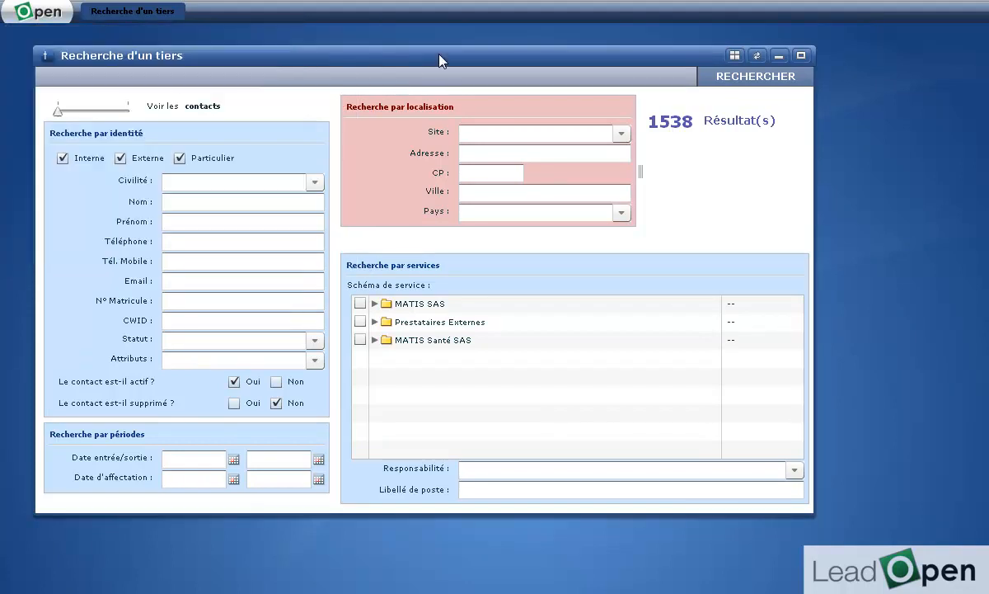
left_click(175, 204)
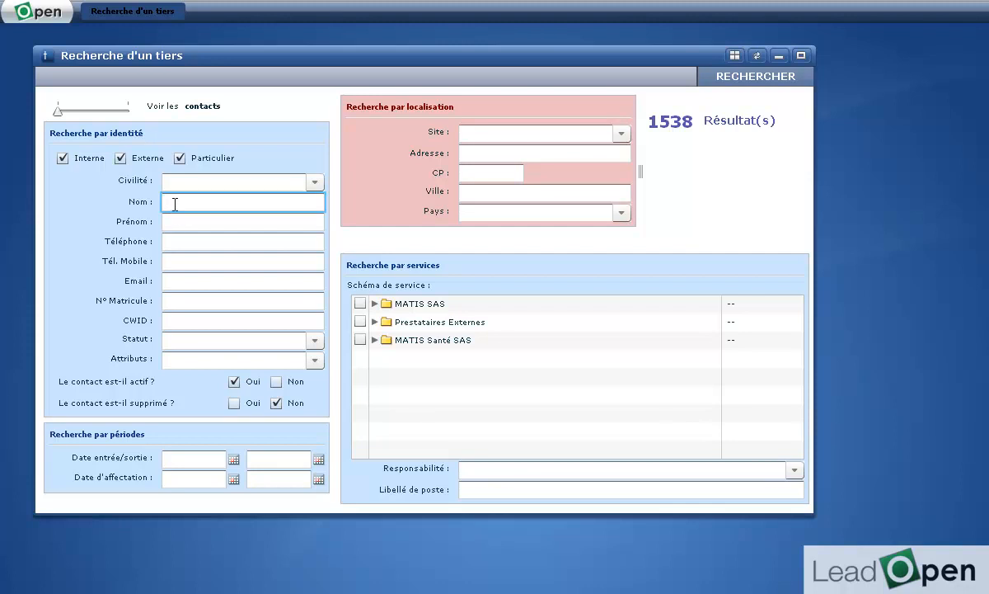
List the contacts belonging to the Prestataires Externes service, then close the results and clear that service filter
left_click(374, 321)
left_click(361, 321)
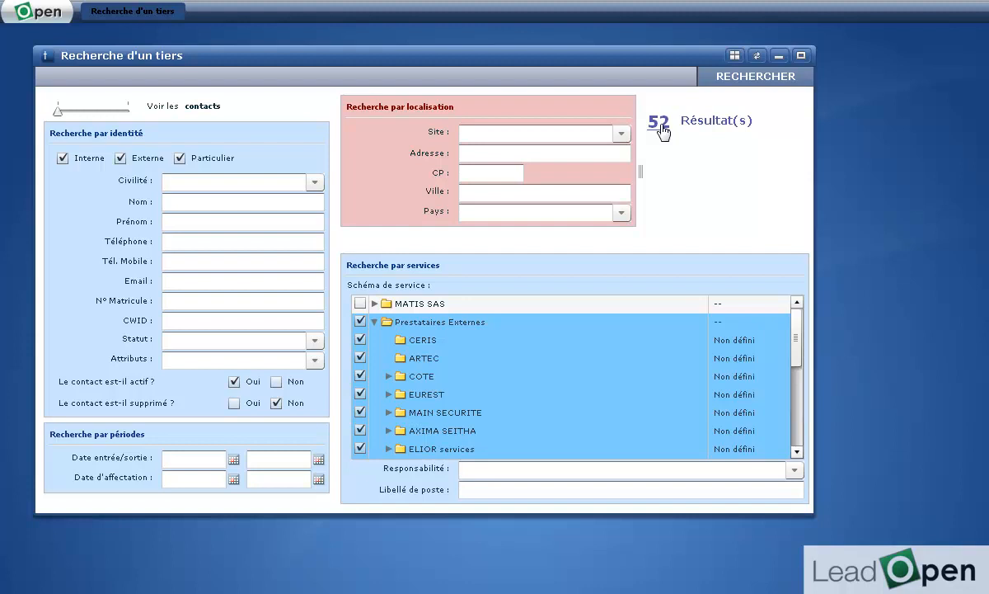
left_click(659, 125)
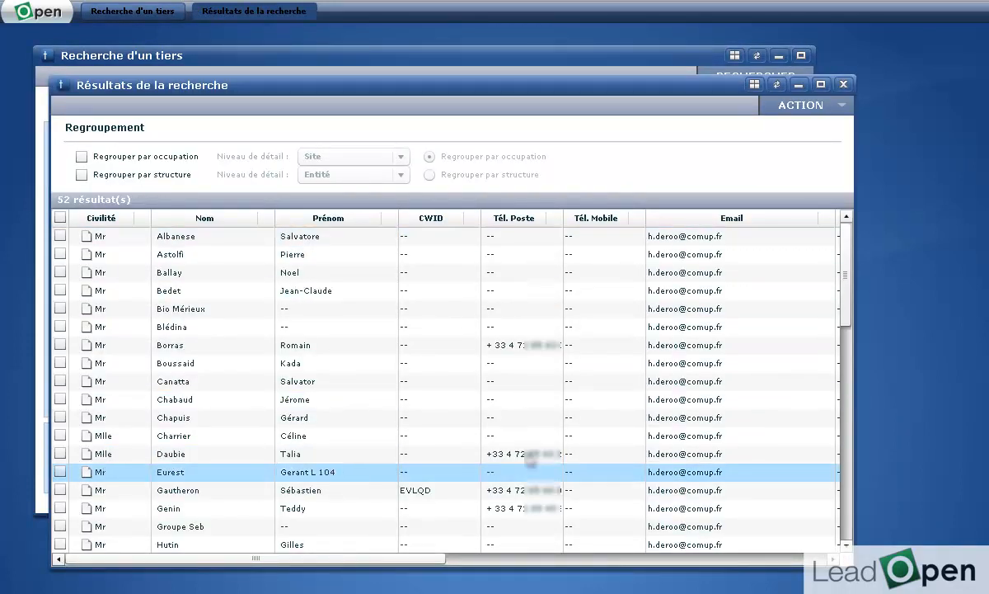
left_click(844, 86)
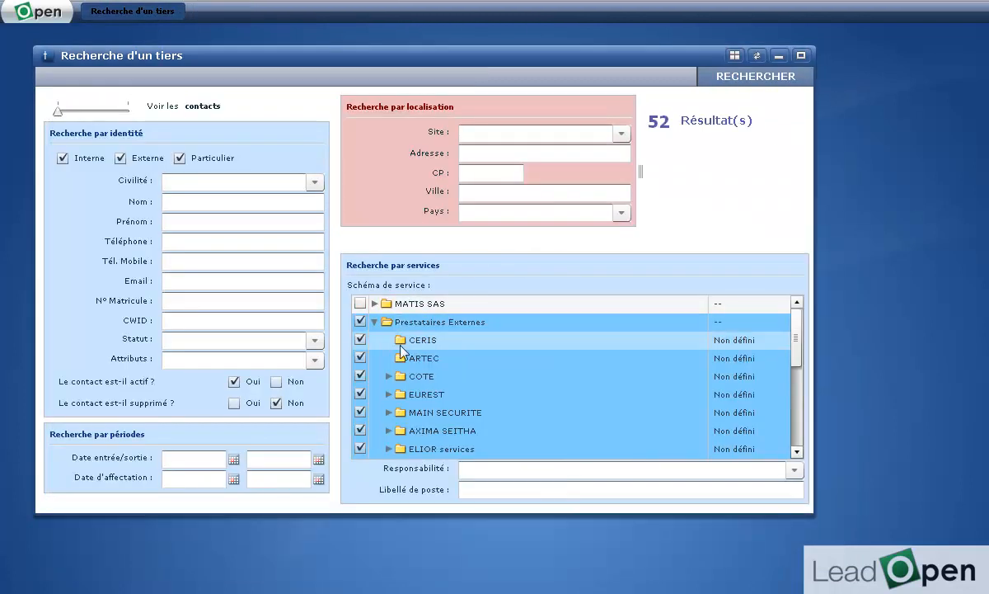
left_click(360, 321)
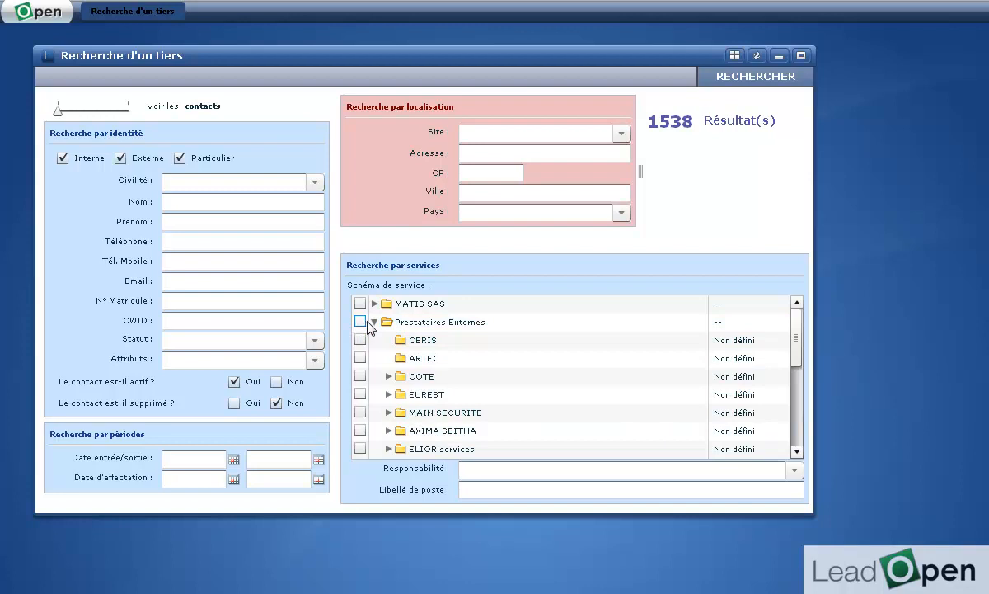
Filter the contact search by last name "der" and by the site MATIS St Pierre
left_click(179, 205)
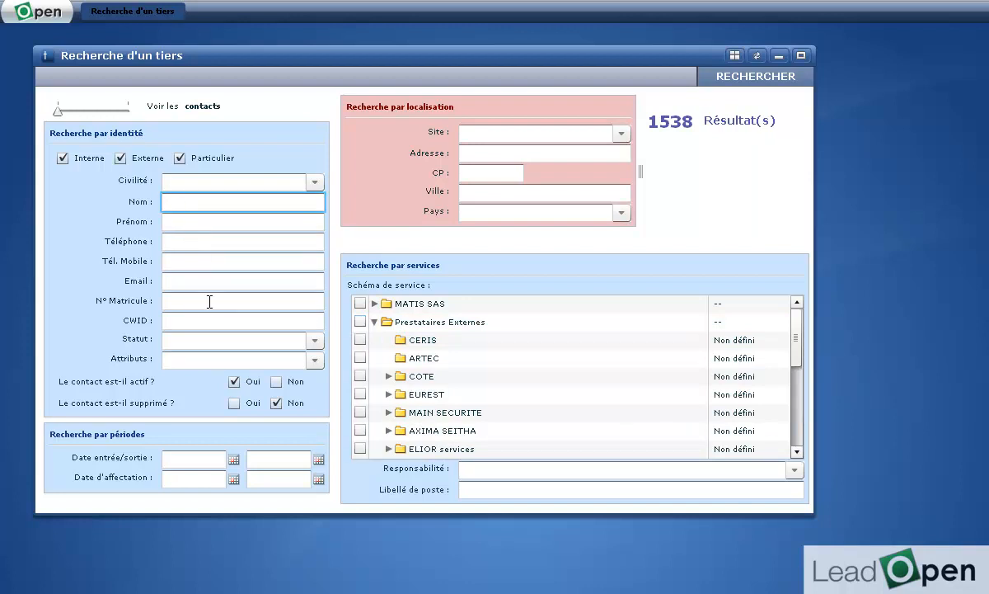
type("der")
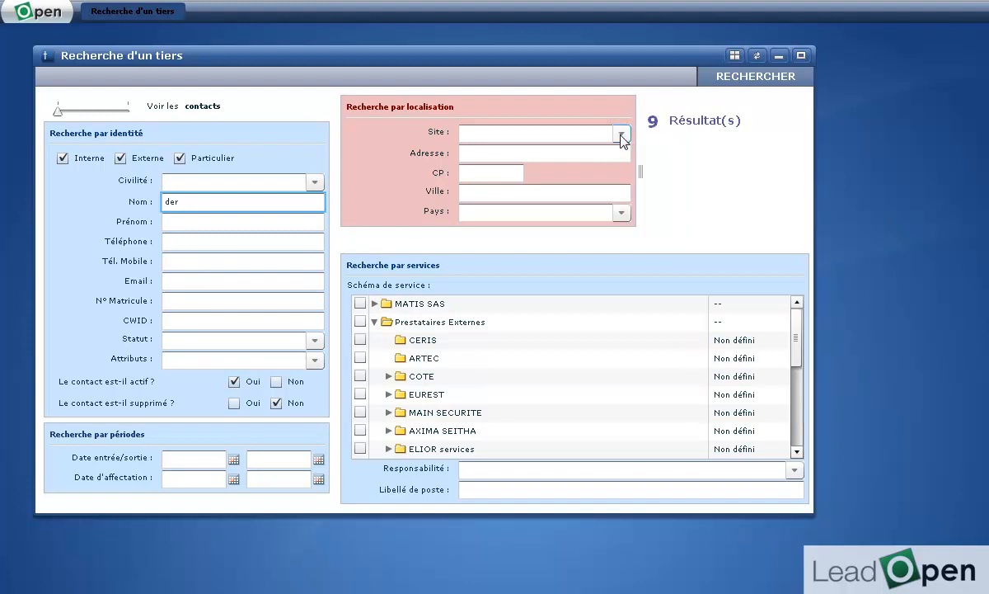
left_click(581, 134)
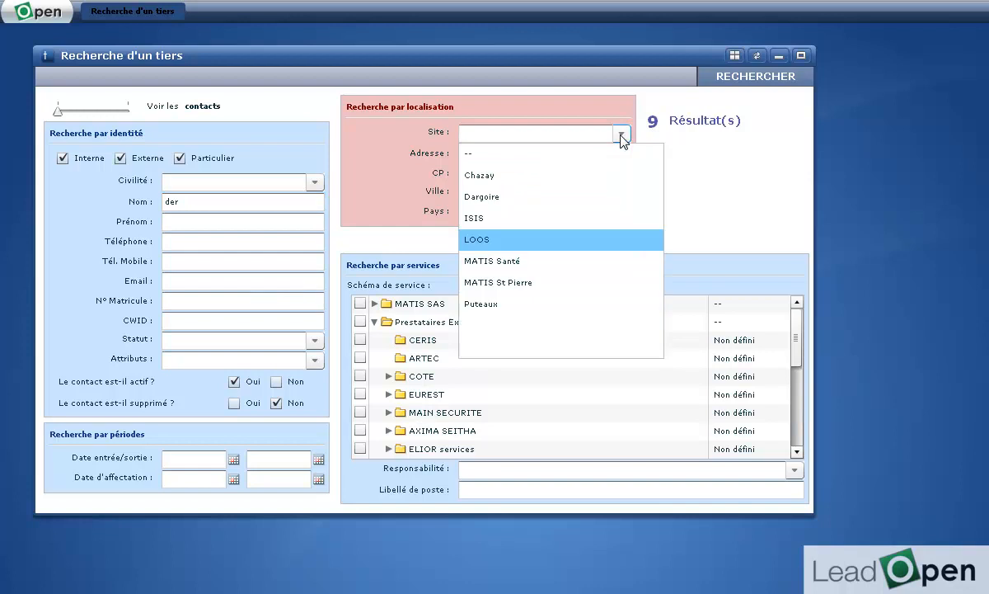
left_click(535, 283)
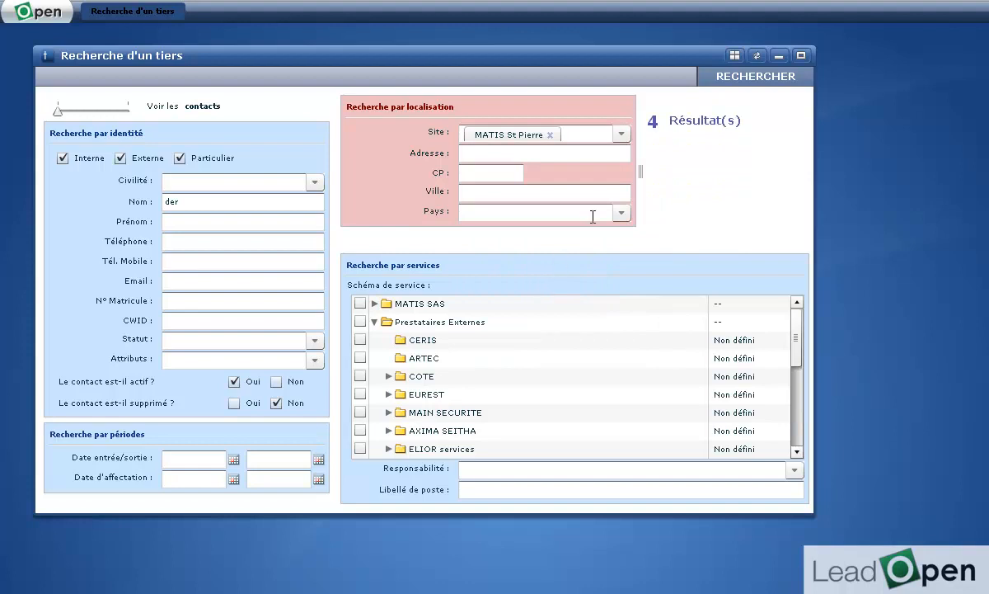
Show the matching contacts and open the record of the last contact in the results list
left_click(653, 125)
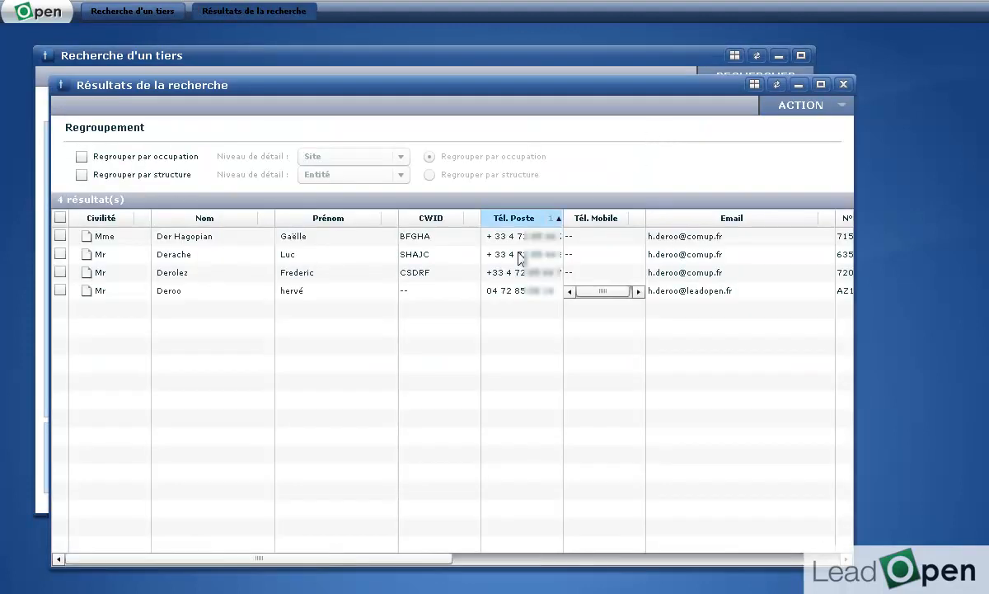
left_click(213, 299)
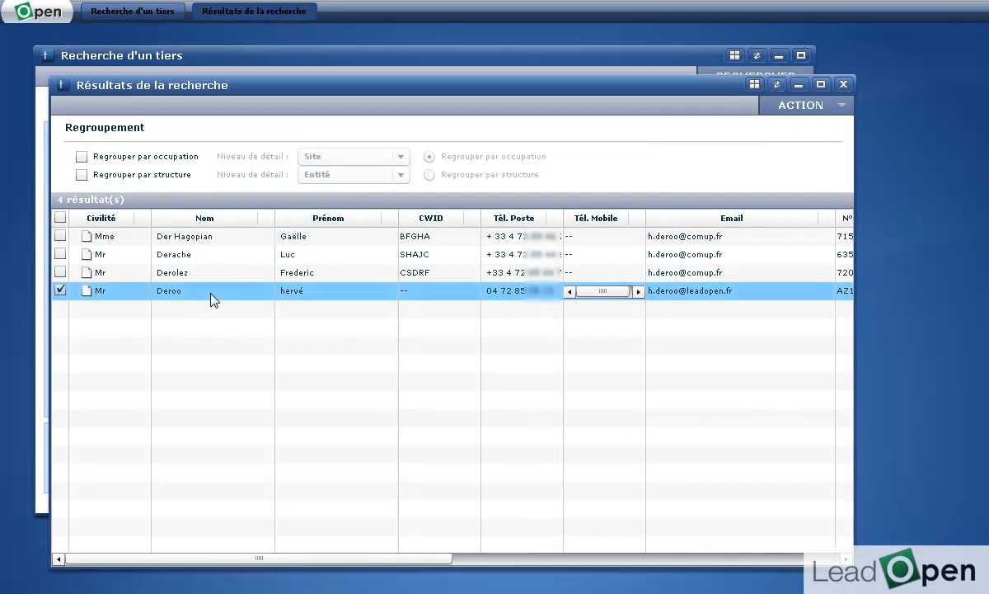
double_click(211, 299)
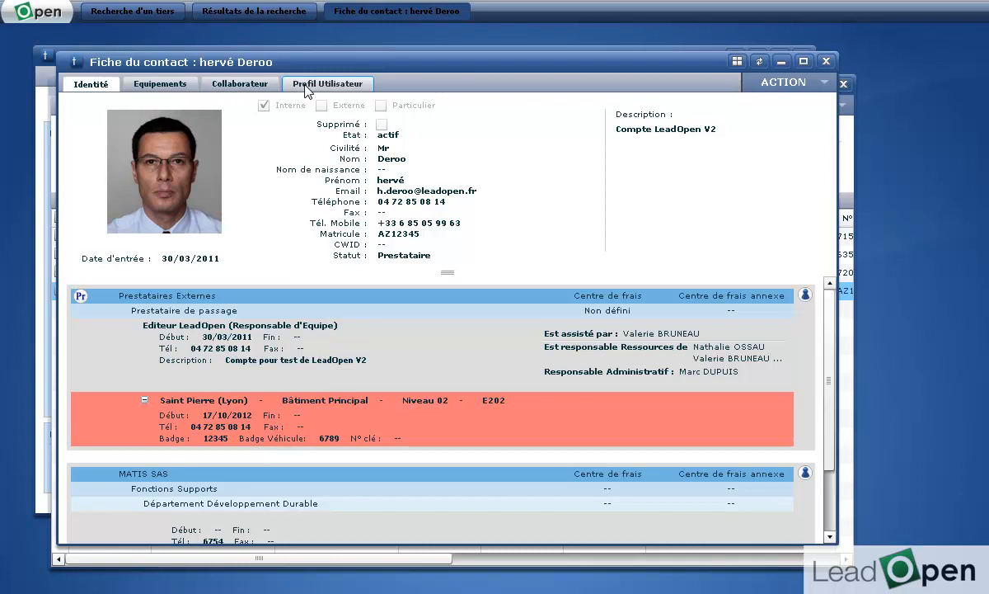
In the contact's Collaborateur information, mark the environment as "Soumis à des températures élevées", expand the Risques section and save the record
left_click(224, 87)
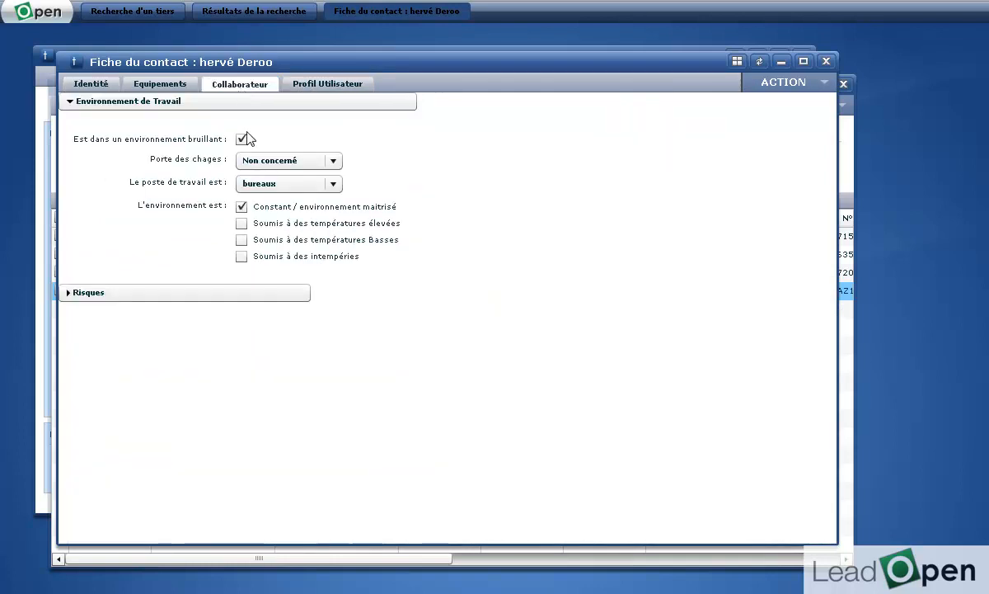
left_click(241, 223)
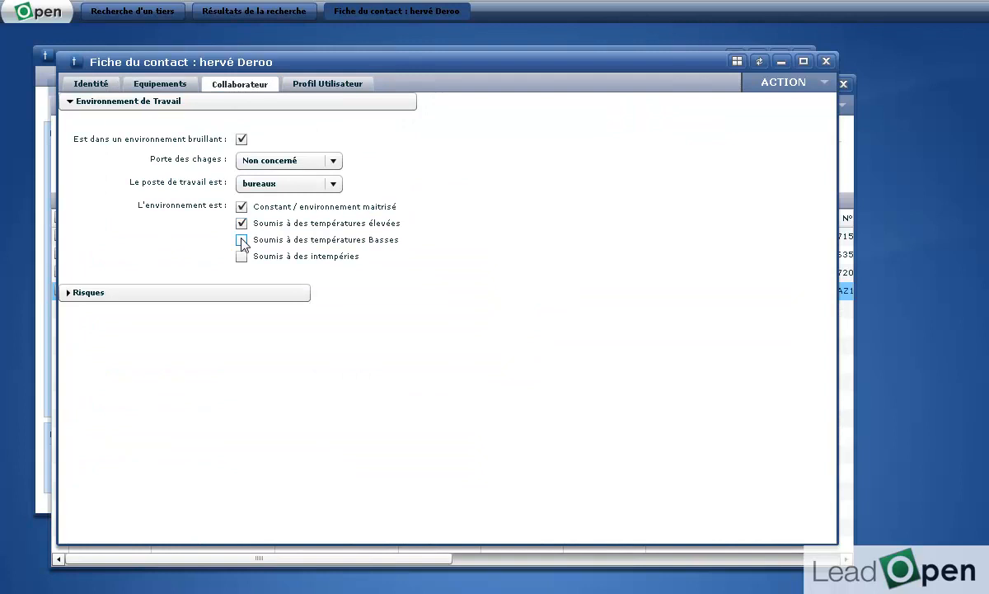
left_click(230, 293)
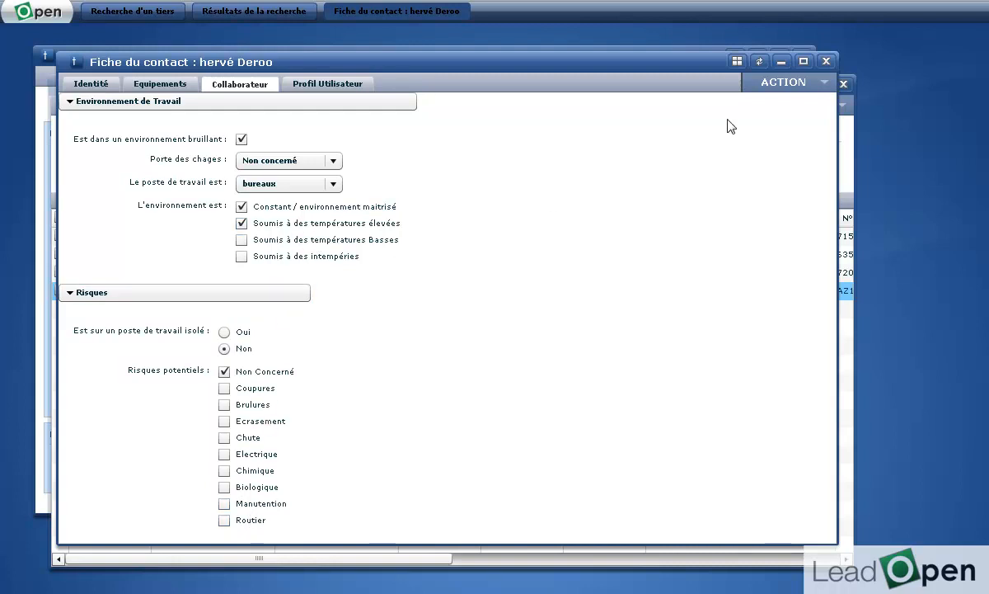
left_click(786, 85)
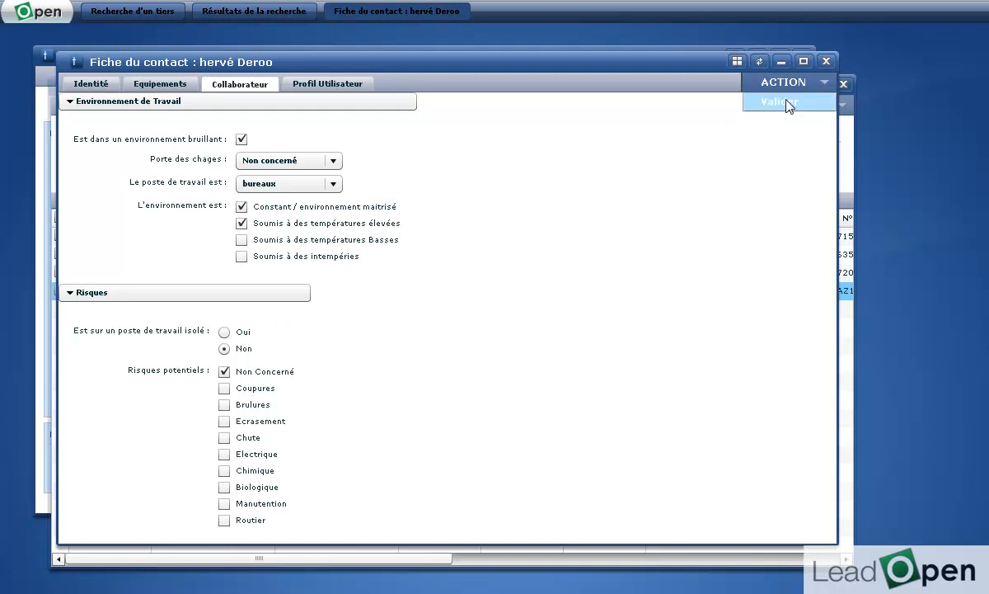
left_click(775, 101)
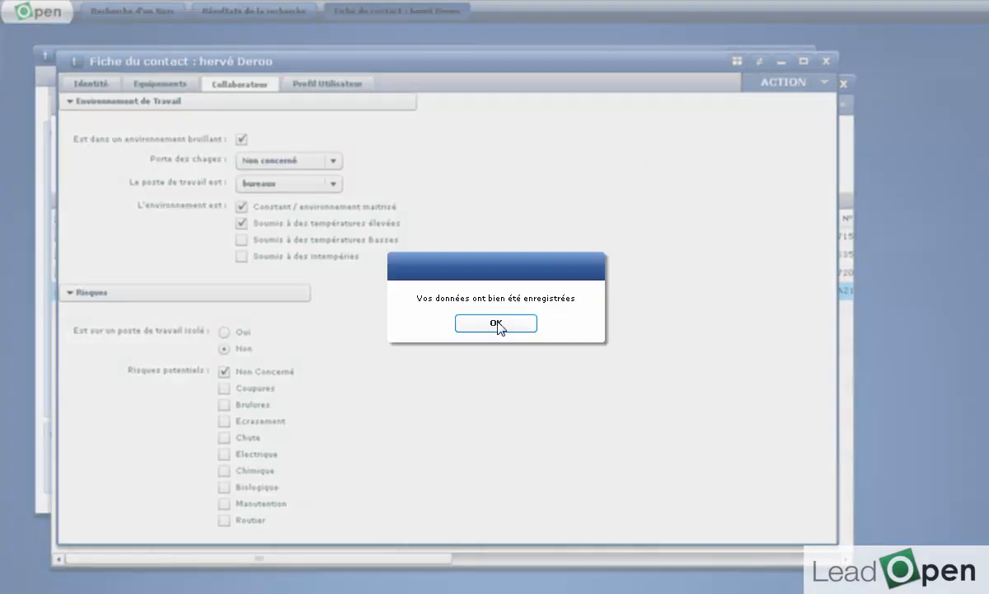
left_click(497, 323)
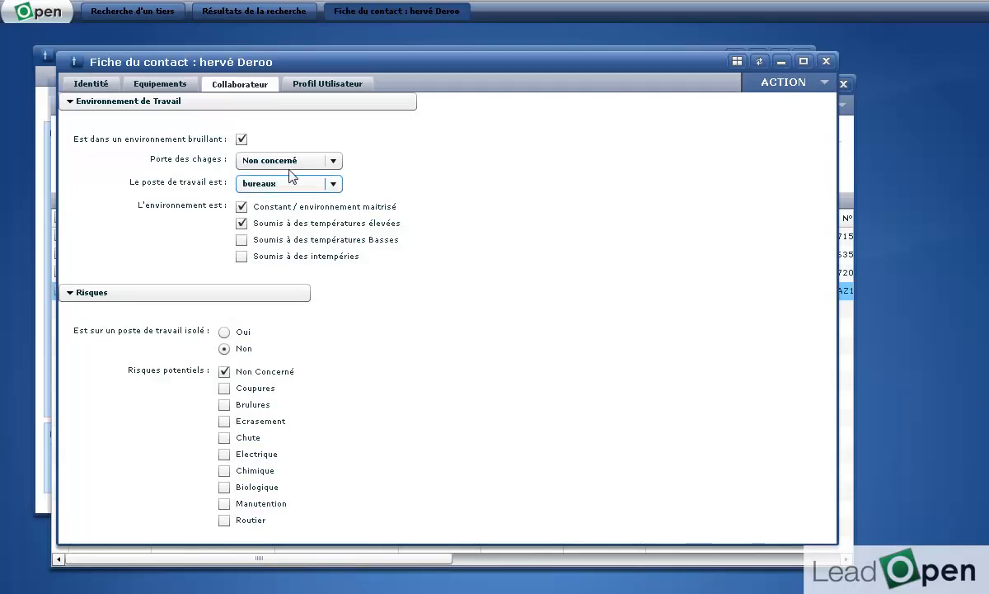
Examine the equipment assigned to the contact and return to the identity details
left_click(142, 85)
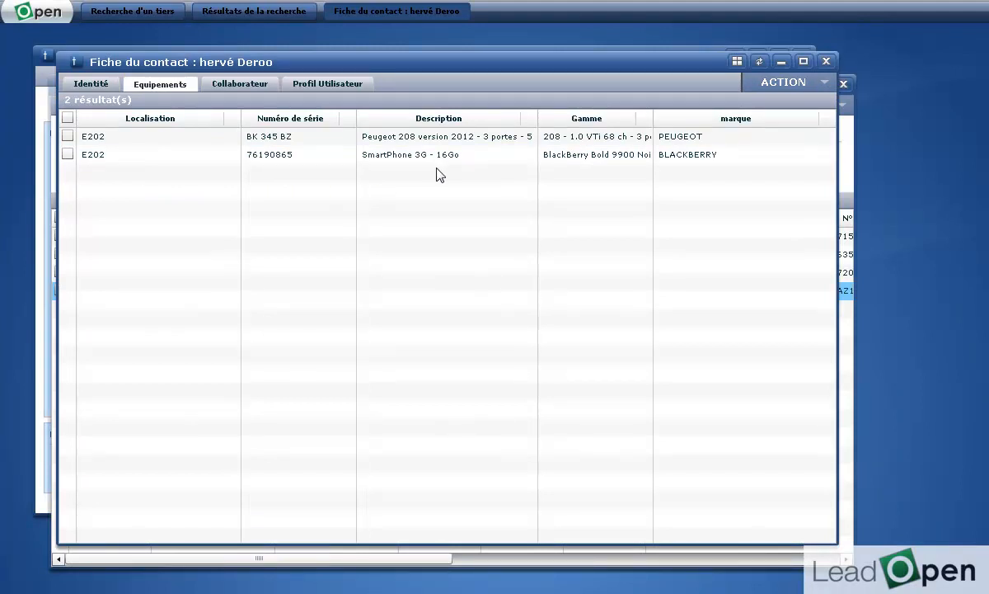
left_click(91, 86)
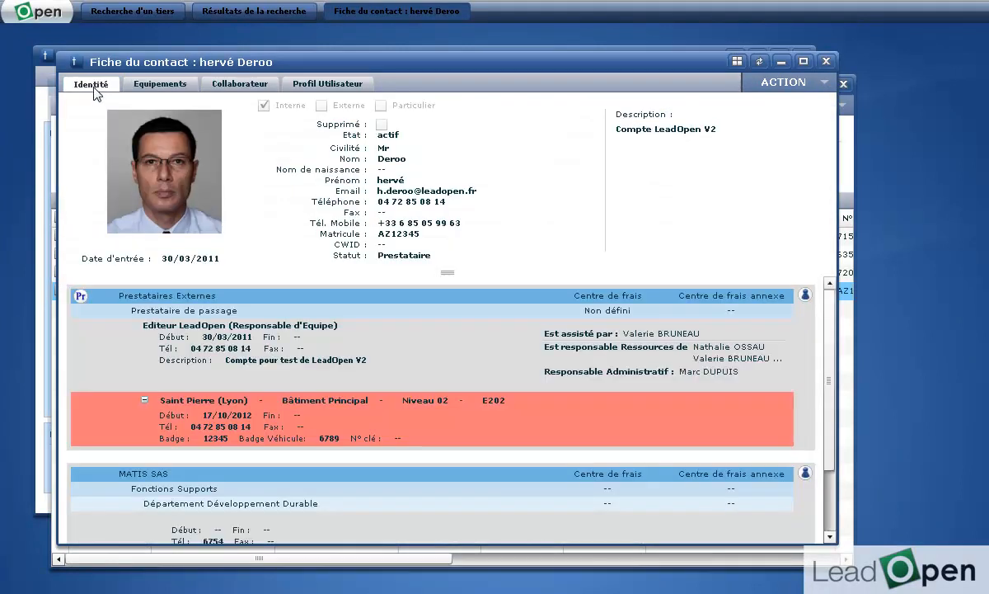
View the linked records of the contact's assistant and administrative manager, closing each one after viewing
left_click(662, 334)
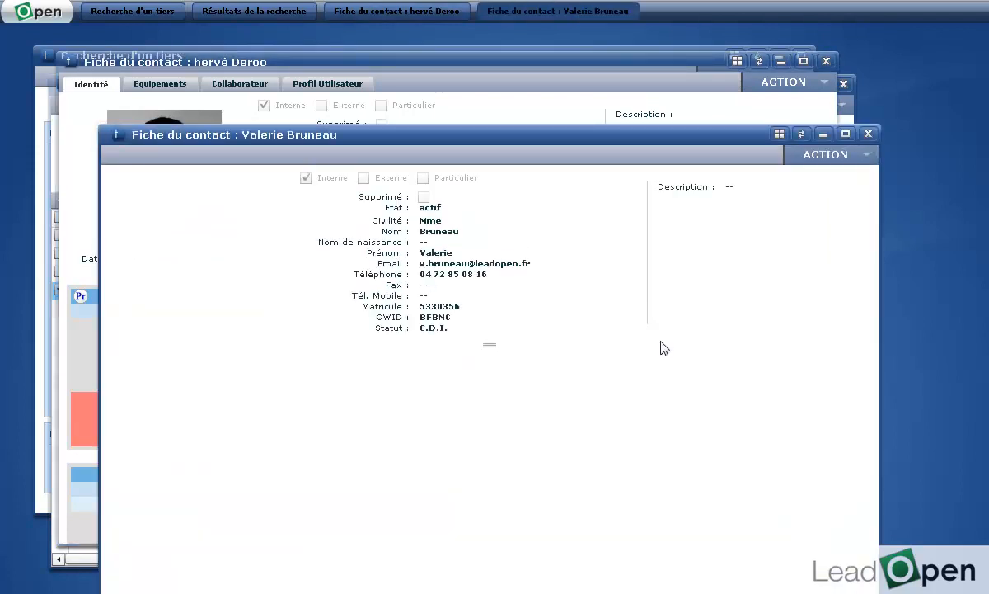
left_click(867, 134)
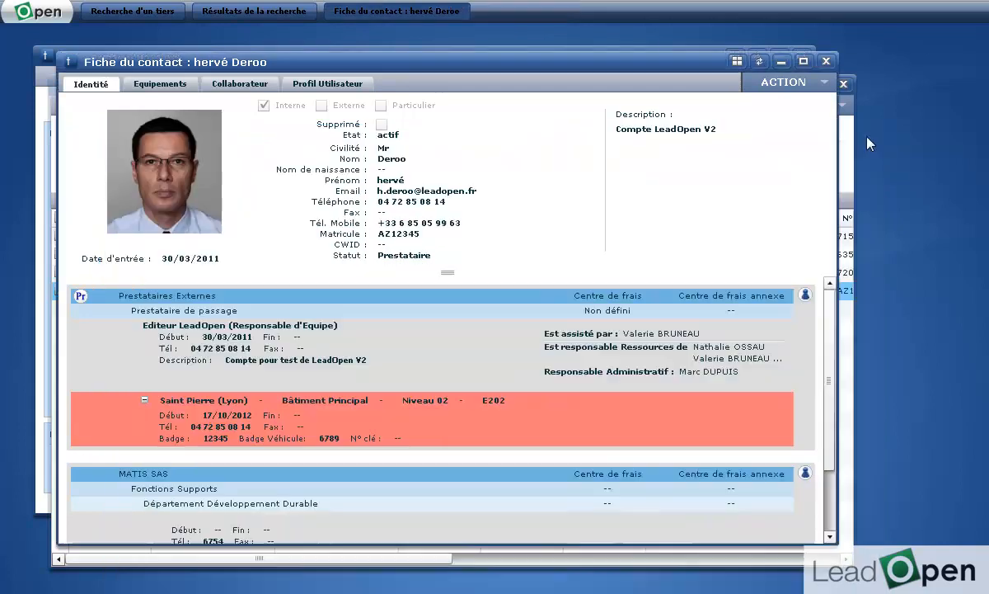
left_click(711, 373)
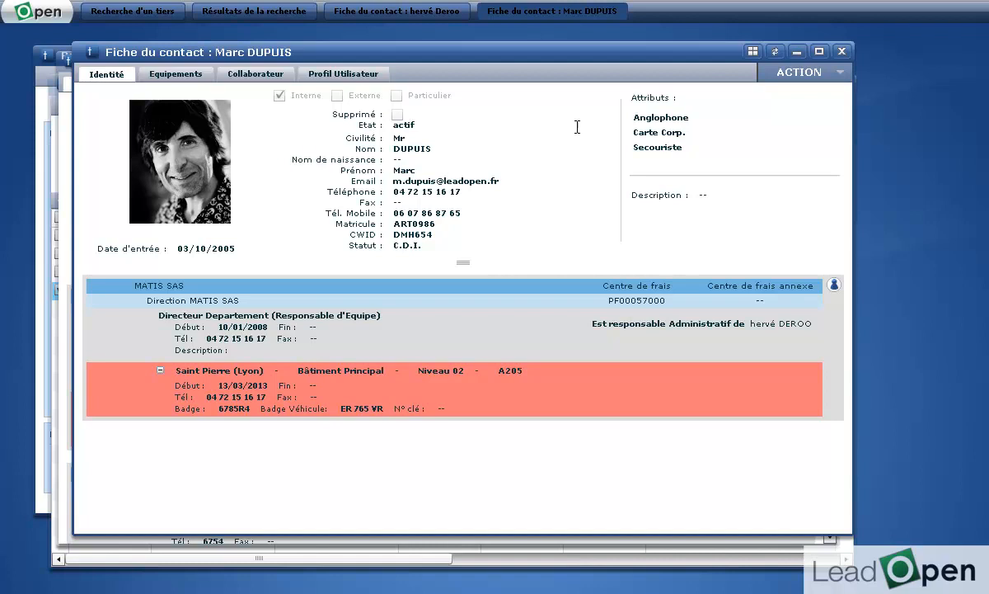
left_click(841, 54)
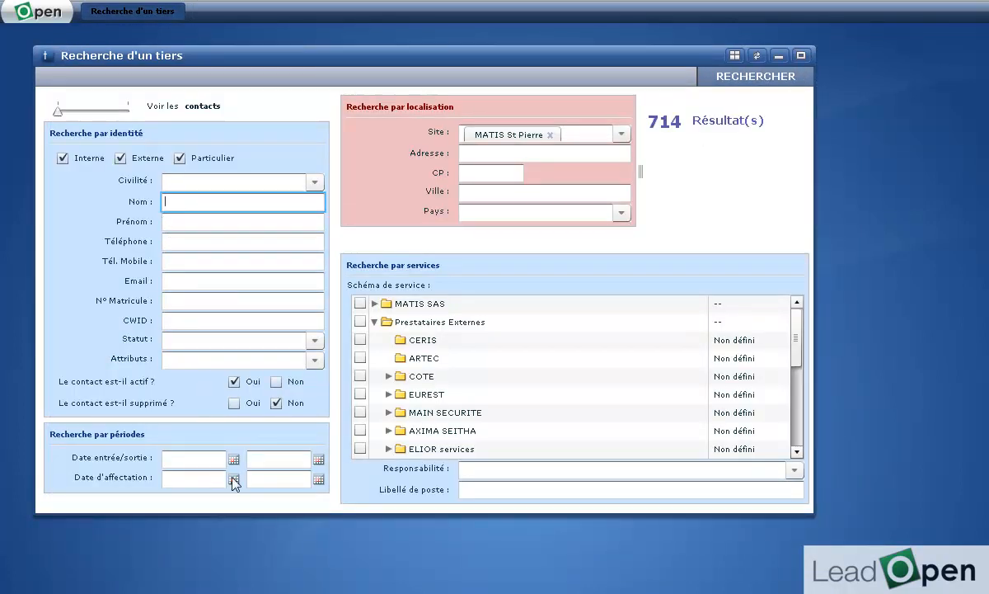
Set the end of the entry/exit date range to 04/06/2013 and remove the MATIS St Pierre site filter
left_click(319, 460)
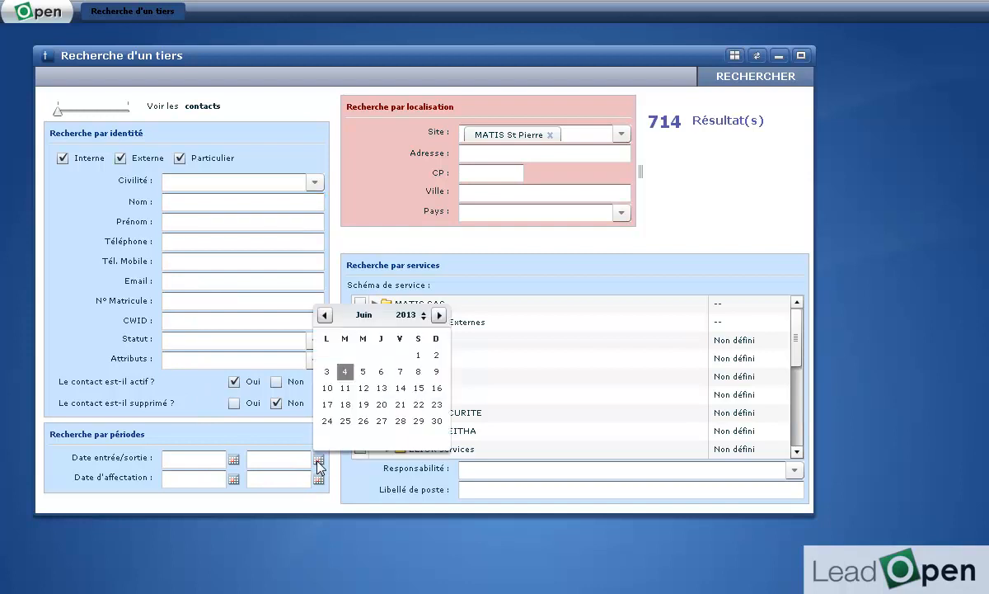
left_click(346, 372)
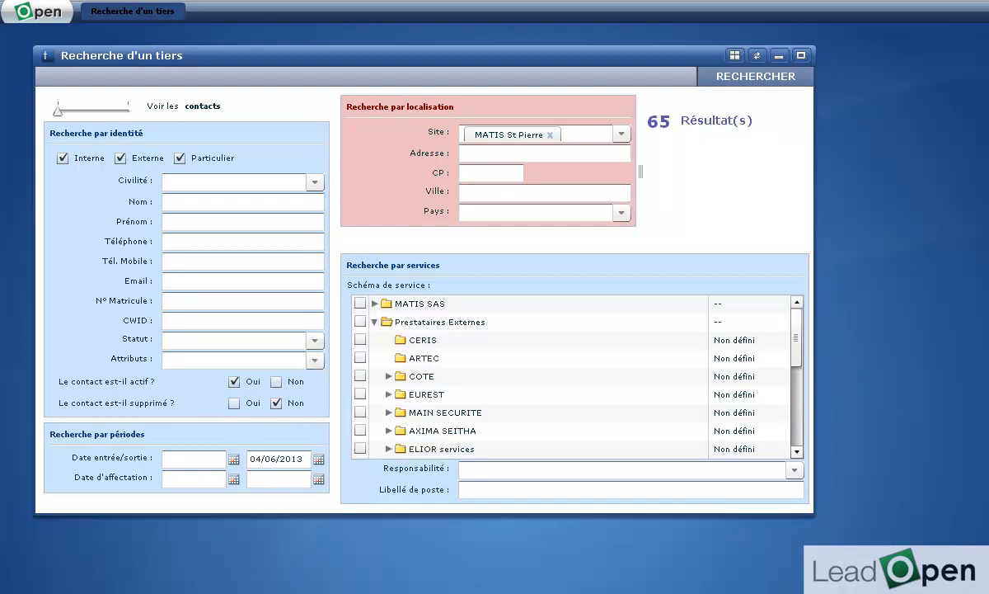
left_click(551, 135)
View the search results grouped by occupation at Site level, and close the results list
left_click(659, 124)
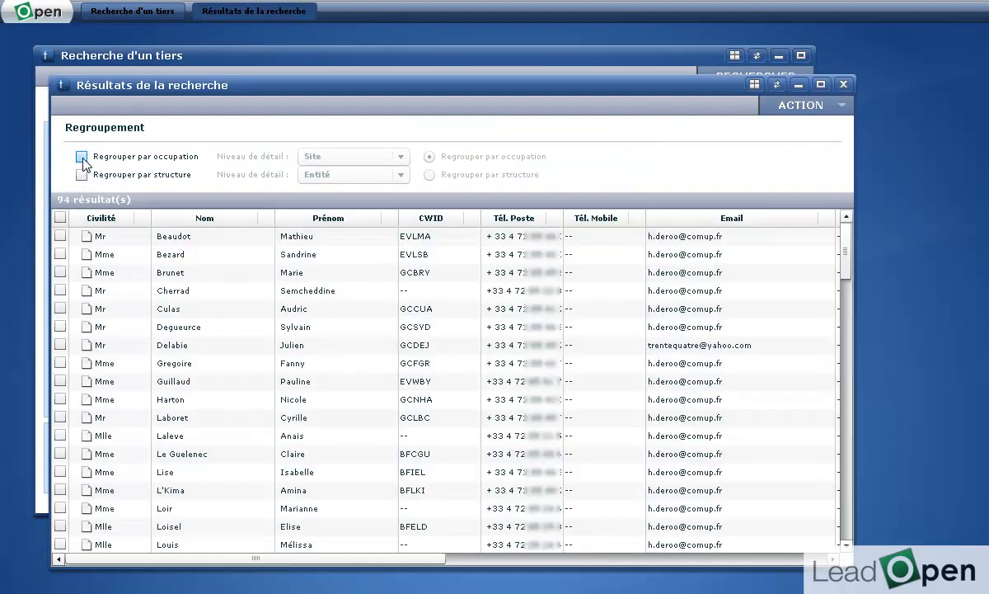
left_click(81, 157)
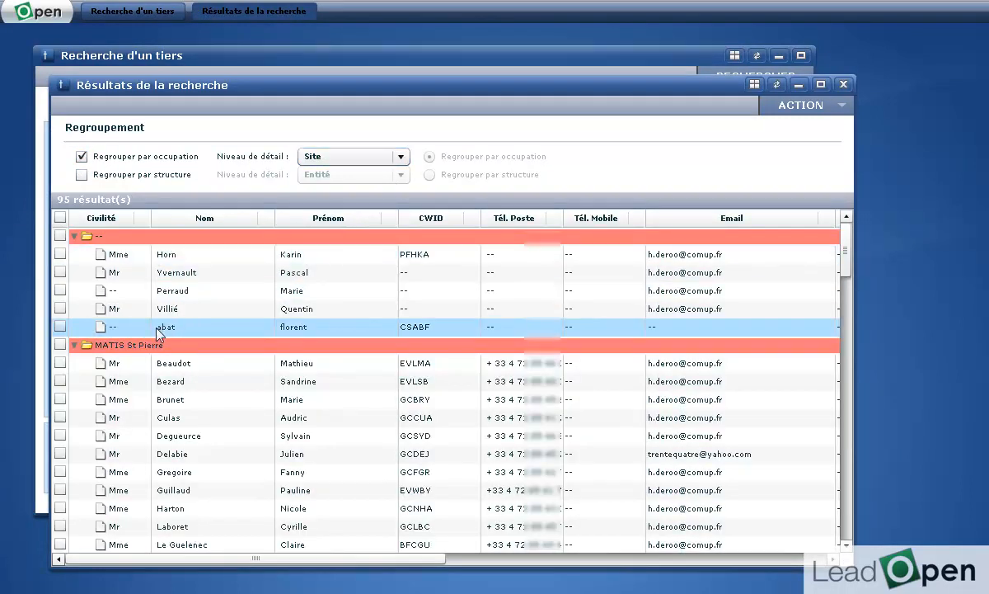
left_click(845, 85)
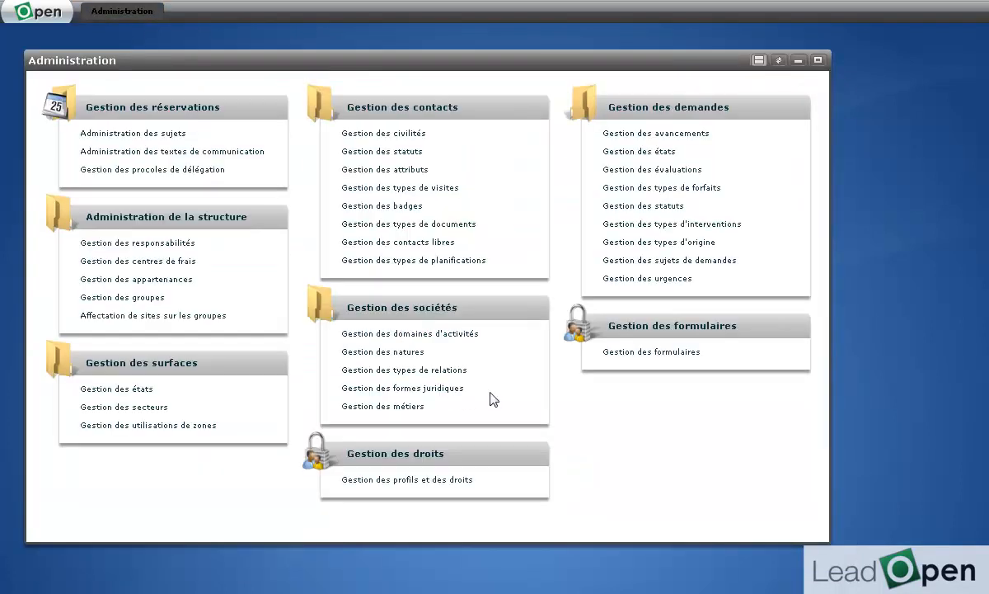
From the administration page, open the form management and display the lots of the COLLAB-INFOS form
left_click(651, 353)
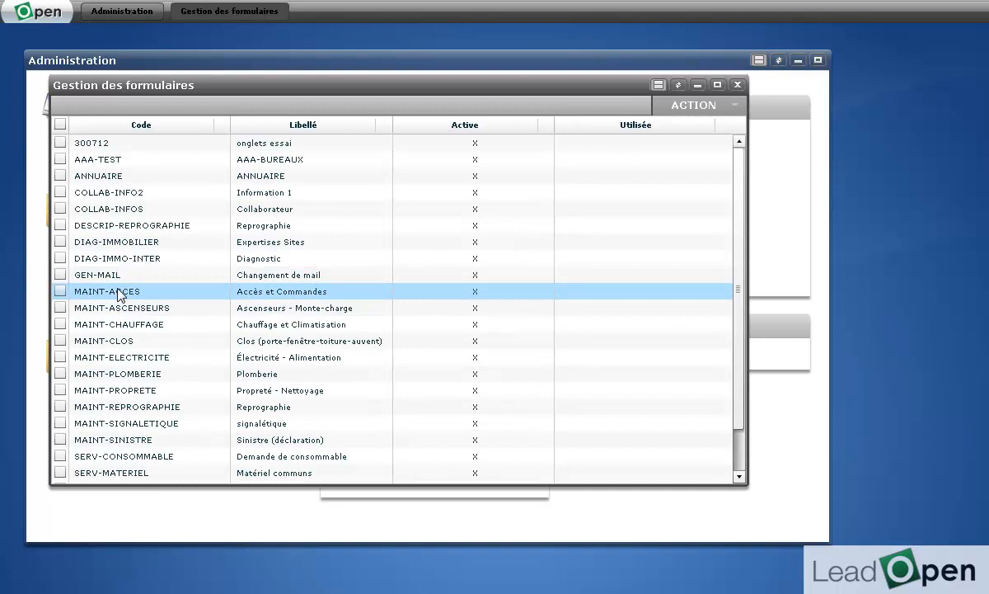
left_click(116, 213)
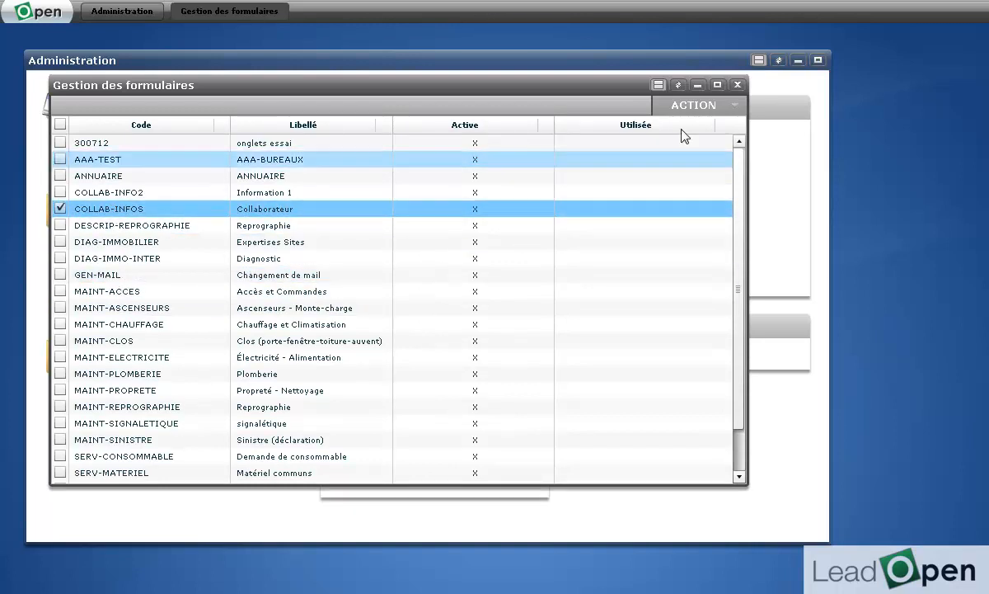
left_click(709, 107)
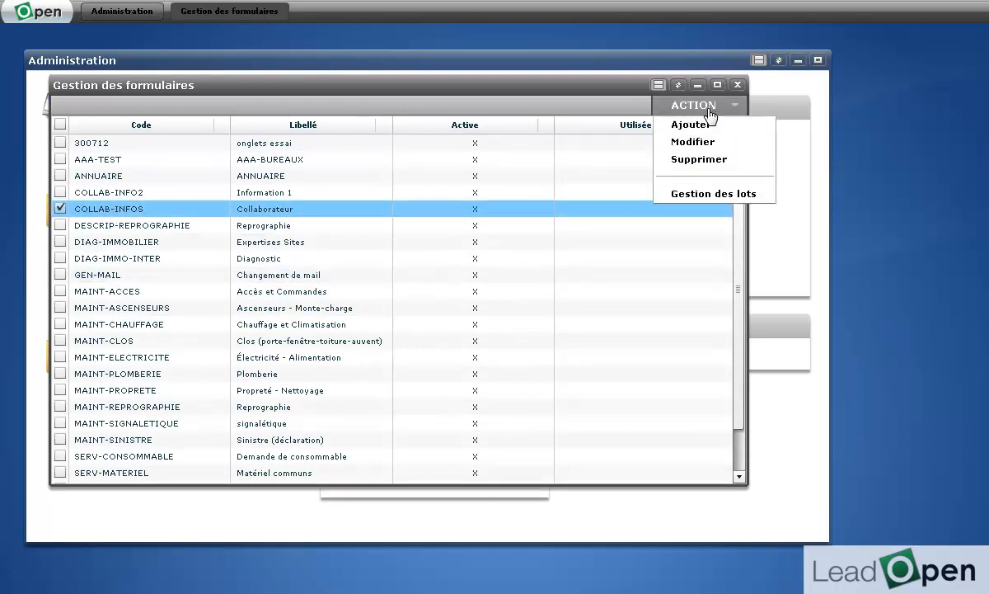
left_click(713, 195)
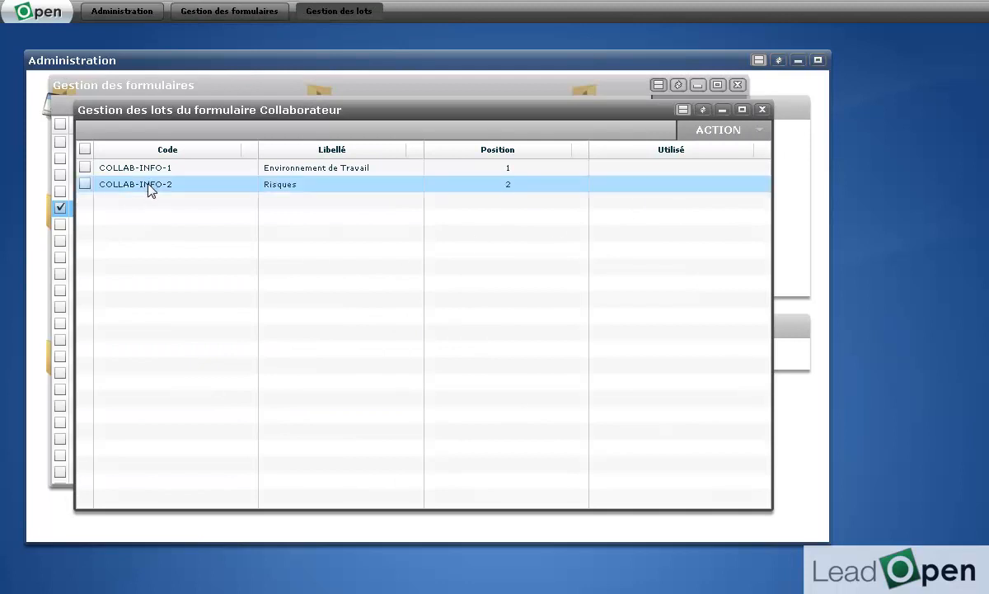
Open the question management for the lot COLLAB-INFO-2 (Risques) and reposition its window so that the whole form fits on screen
left_click(149, 185)
left_click(705, 151)
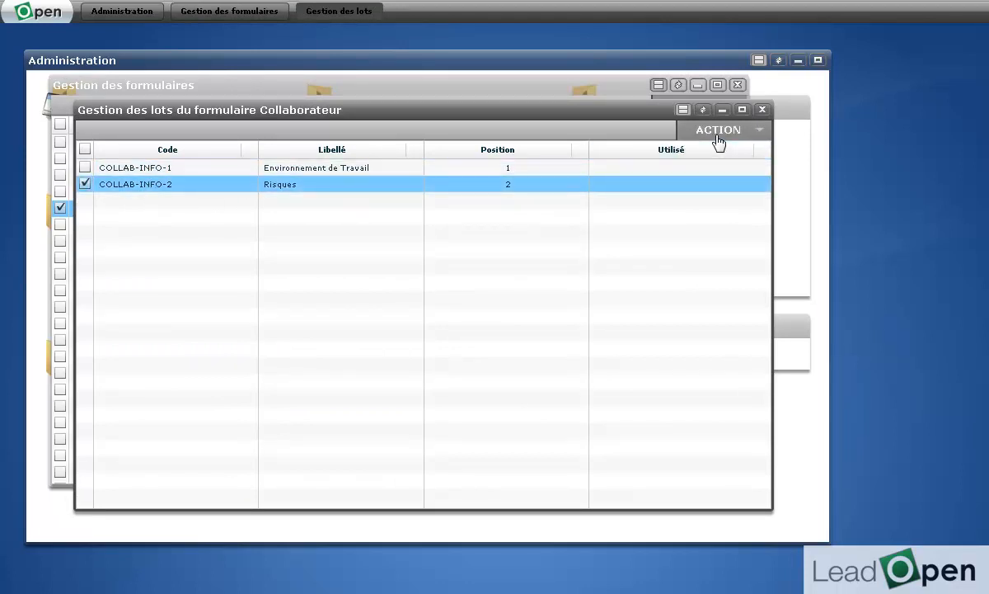
left_click(717, 132)
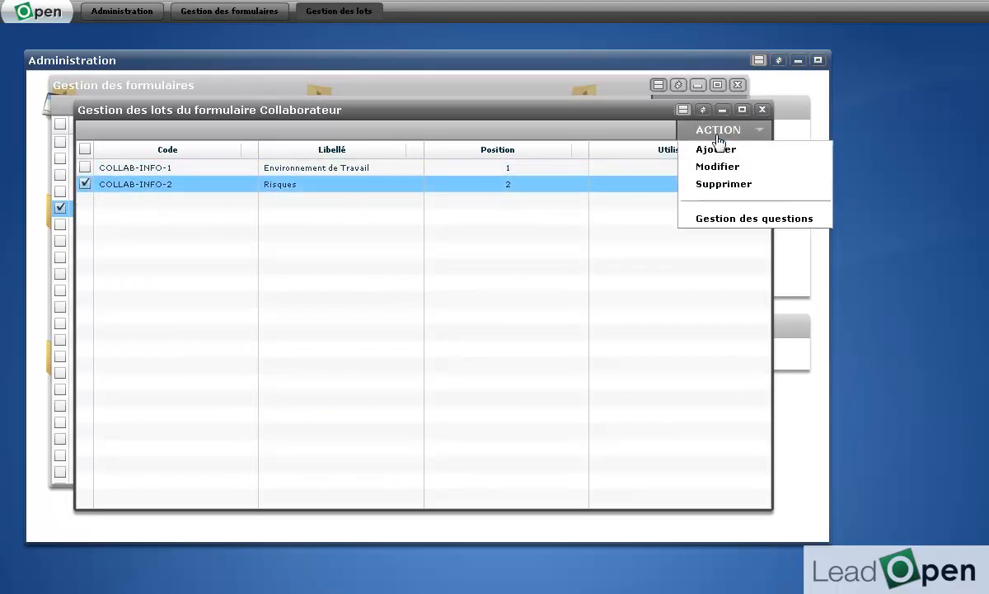
left_click(725, 221)
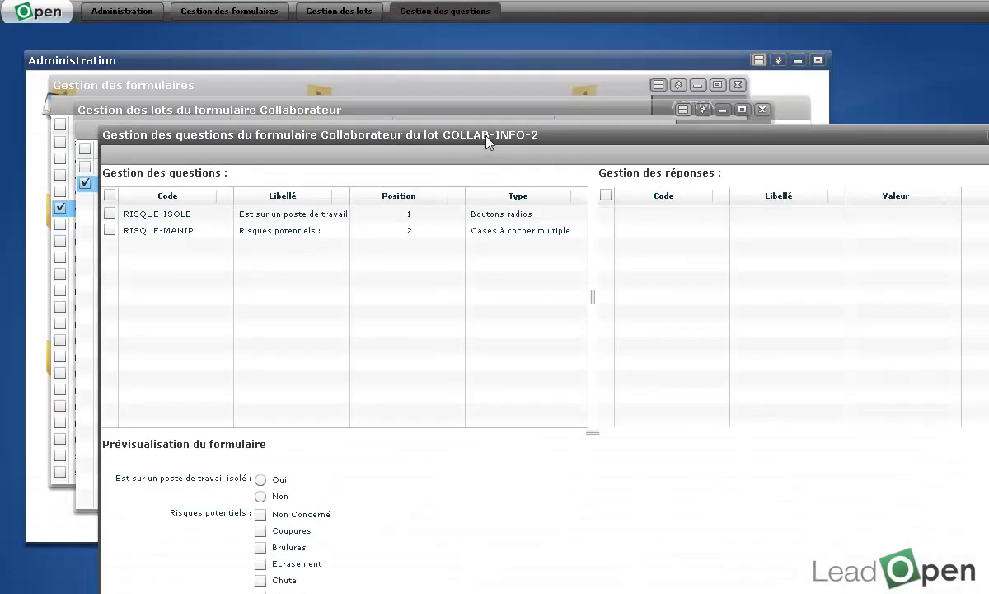
left_click_drag(483, 136, 395, 38)
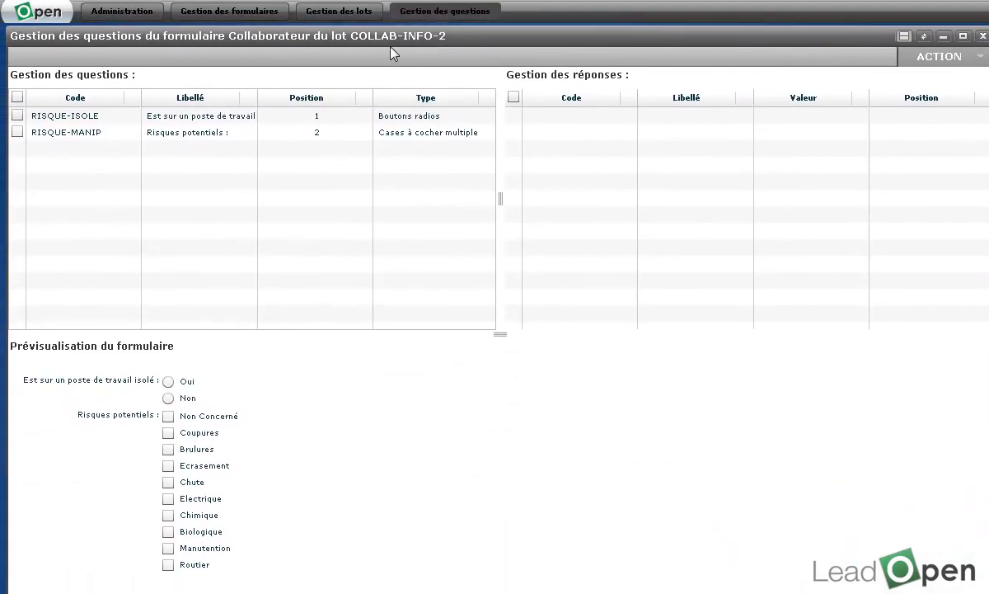
Start a new question in the lot COLLAB-INFO-2 and set its type to Liste déroulante
left_click(928, 63)
left_click(900, 76)
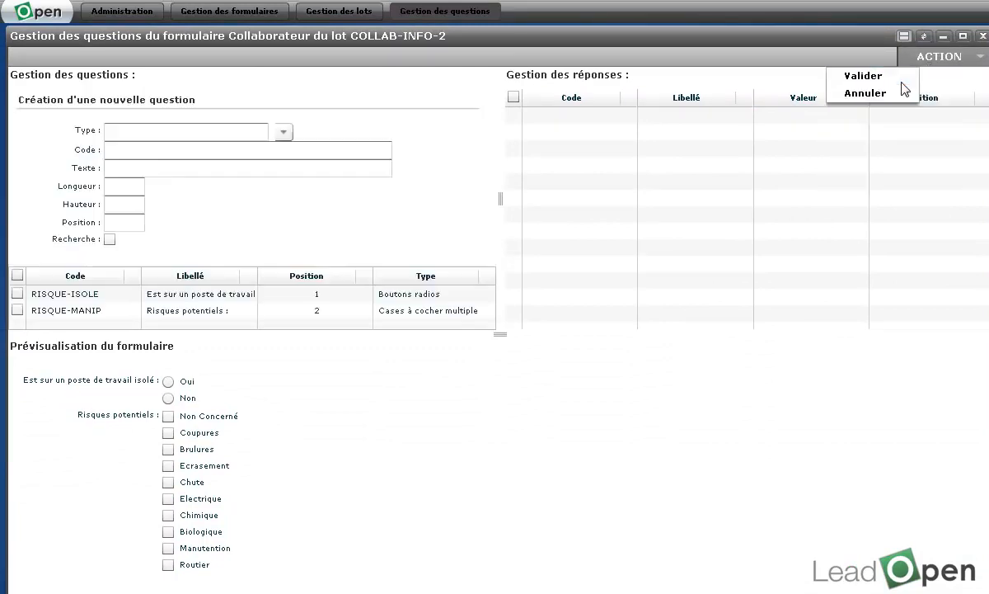
left_click(285, 132)
left_click(285, 134)
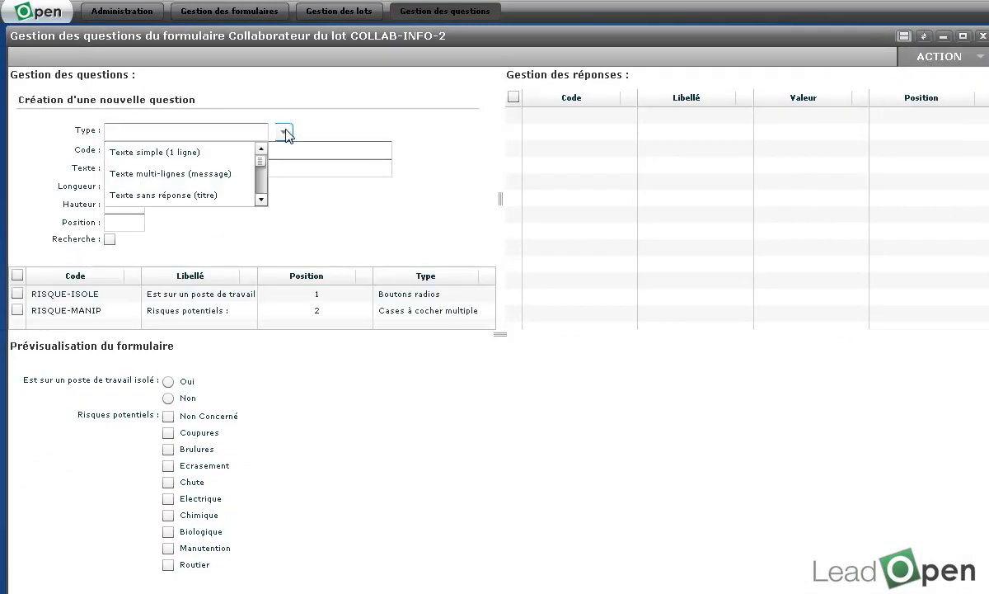
left_click(261, 200)
left_click(261, 200)
left_click(261, 200)
left_click(260, 200)
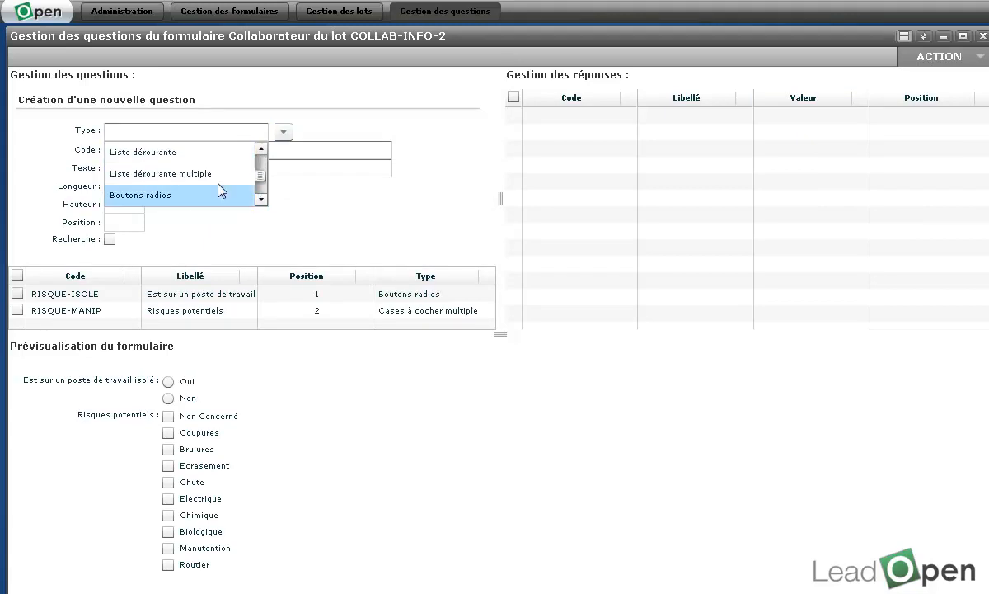
left_click(186, 153)
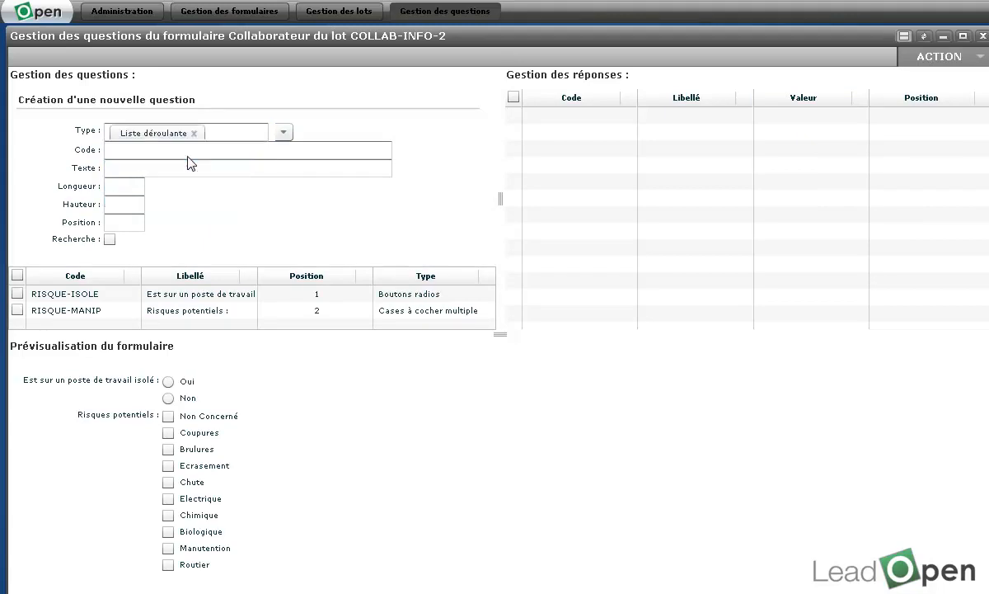
Save the new question with code COL, text "risque du déplacement", length 100, height 30 and position 3, with Recherche enabled
left_click(132, 154)
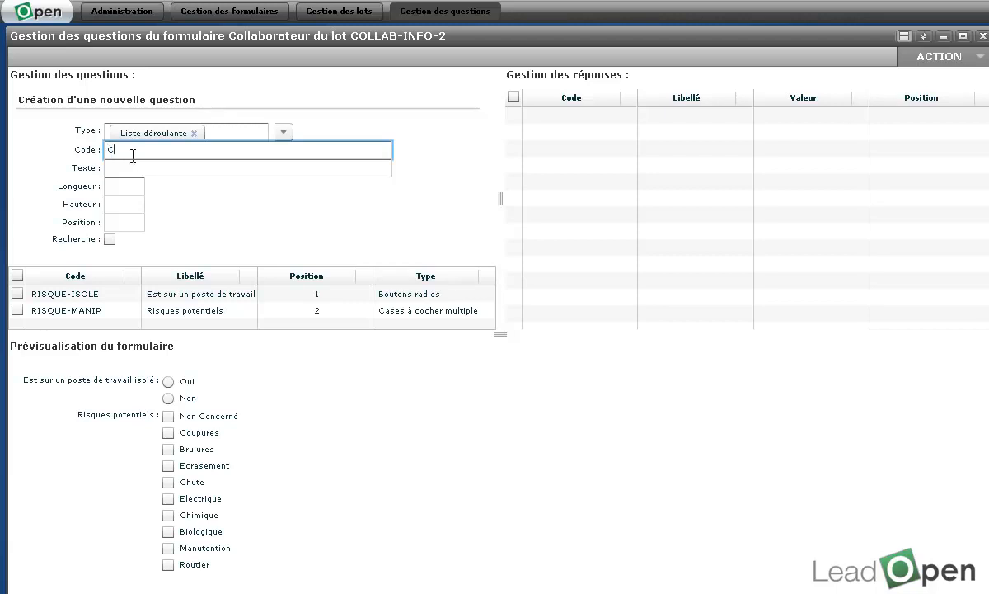
left_click(125, 169)
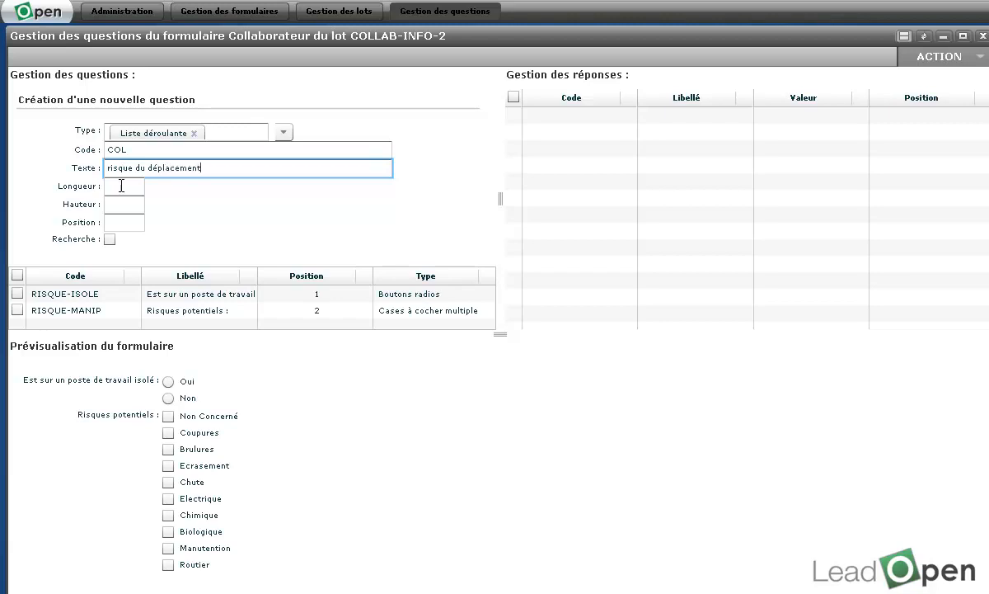
left_click(121, 185)
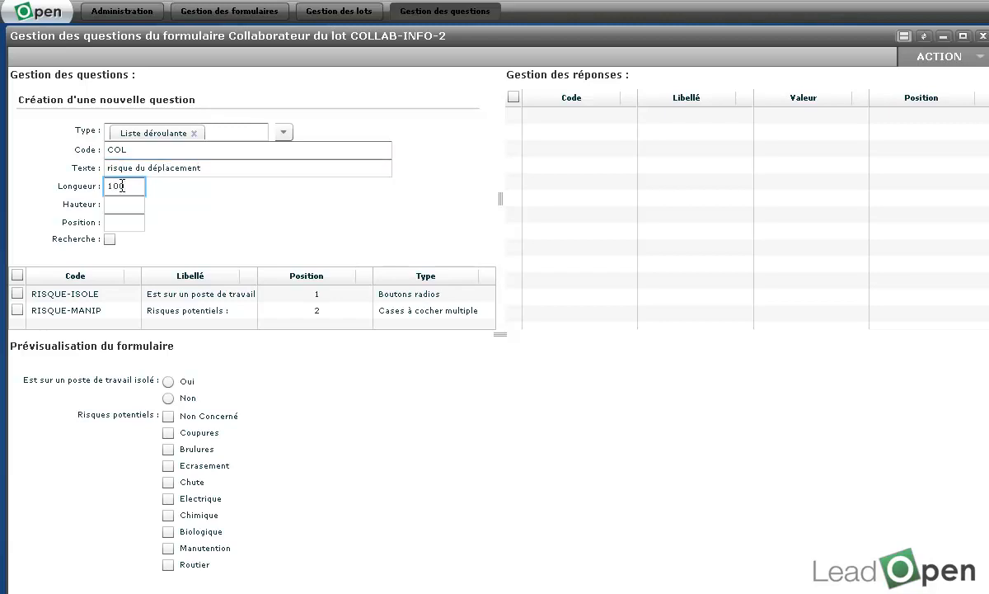
left_click(121, 203)
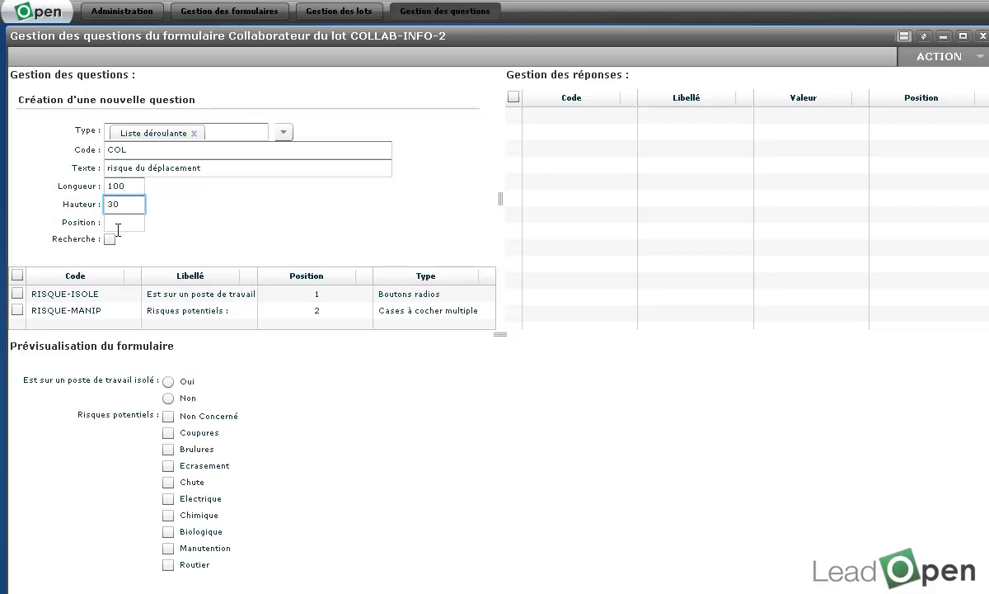
left_click(121, 224)
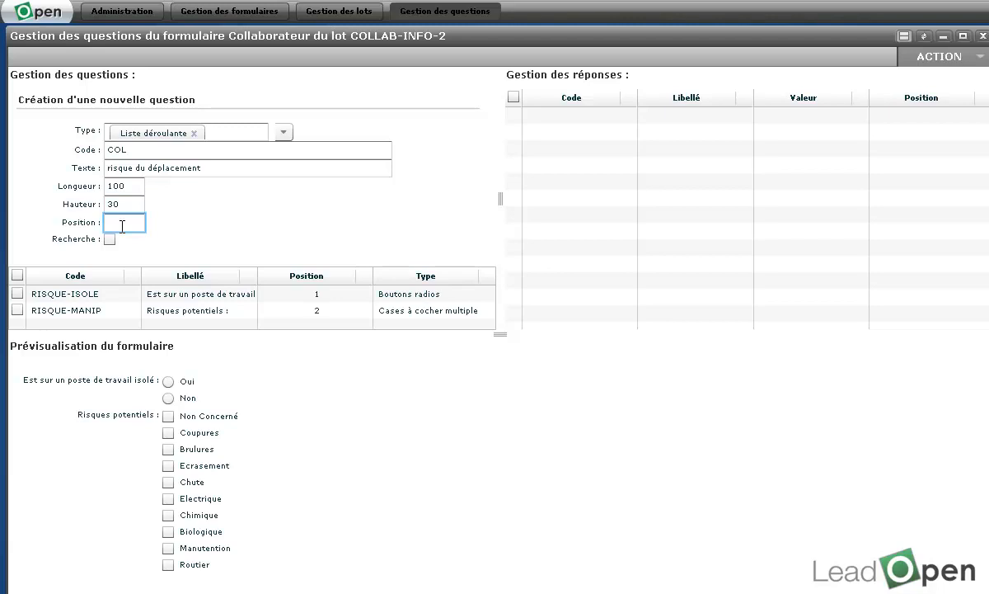
type("3")
left_click(109, 239)
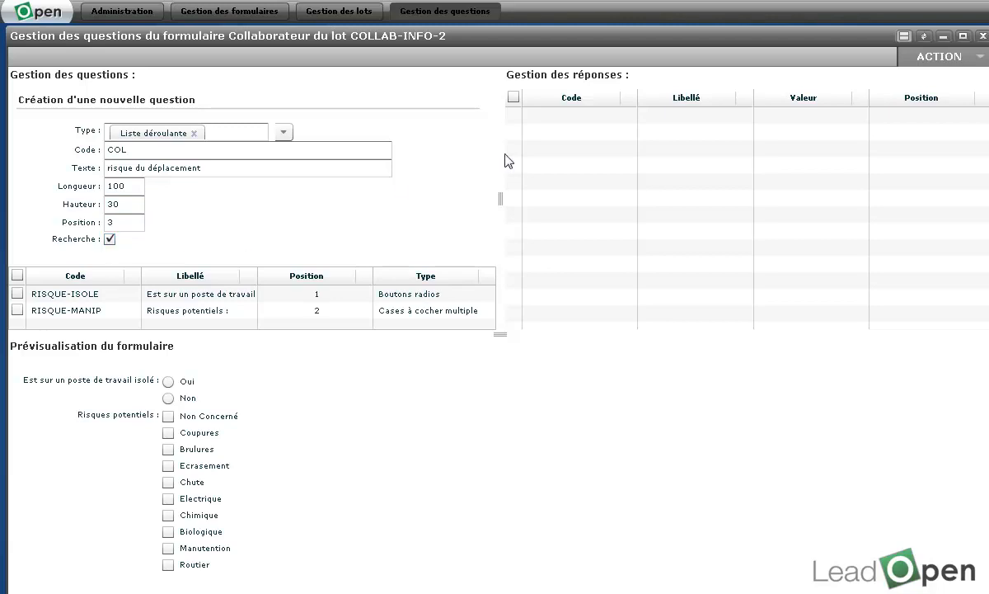
left_click(943, 72)
left_click(921, 74)
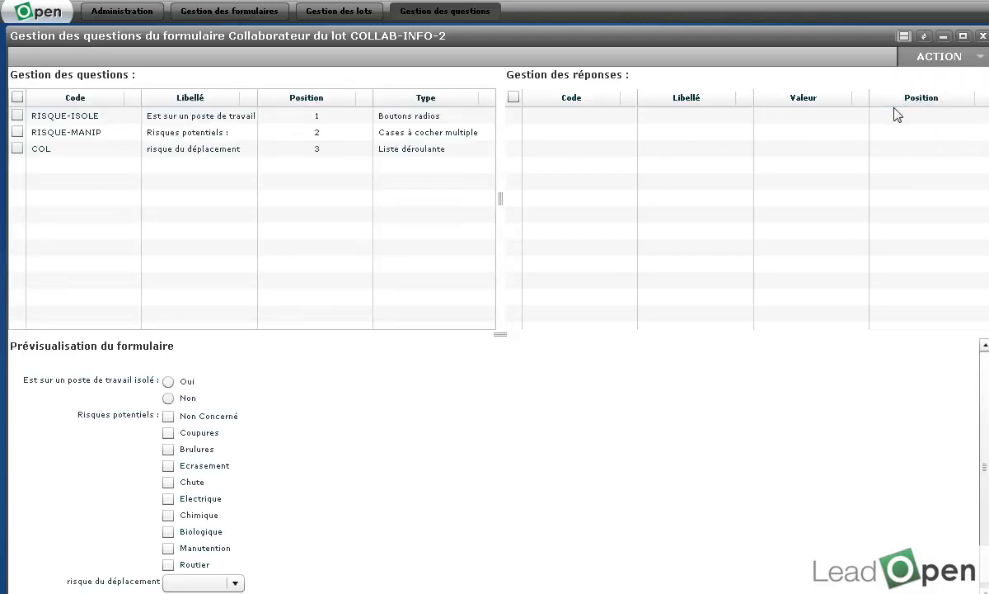
Add an answer to the COL question with code COL-1, label "non concerné", value 0 and position 1
left_click(222, 148)
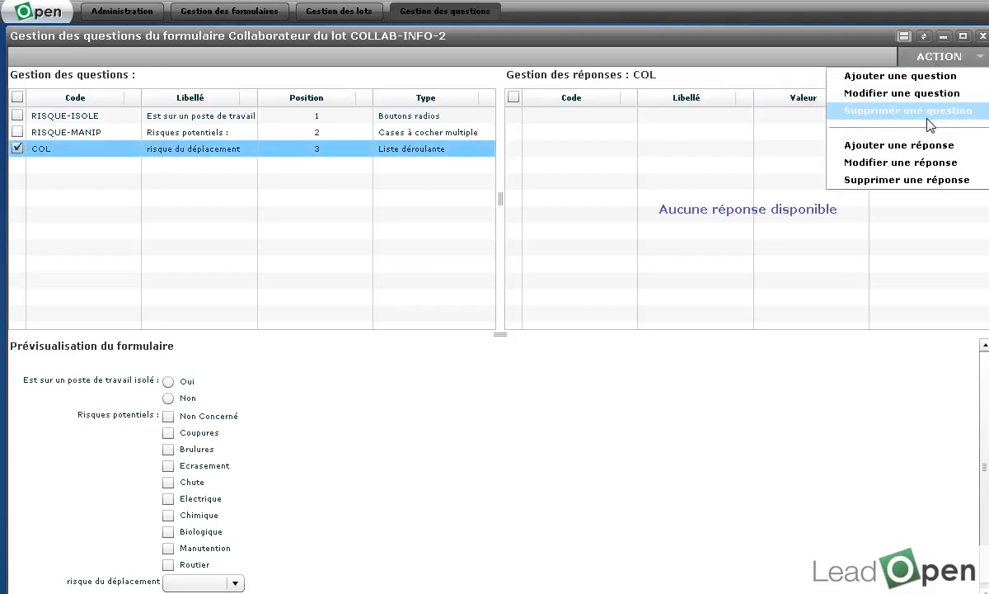
left_click(872, 145)
left_click(644, 121)
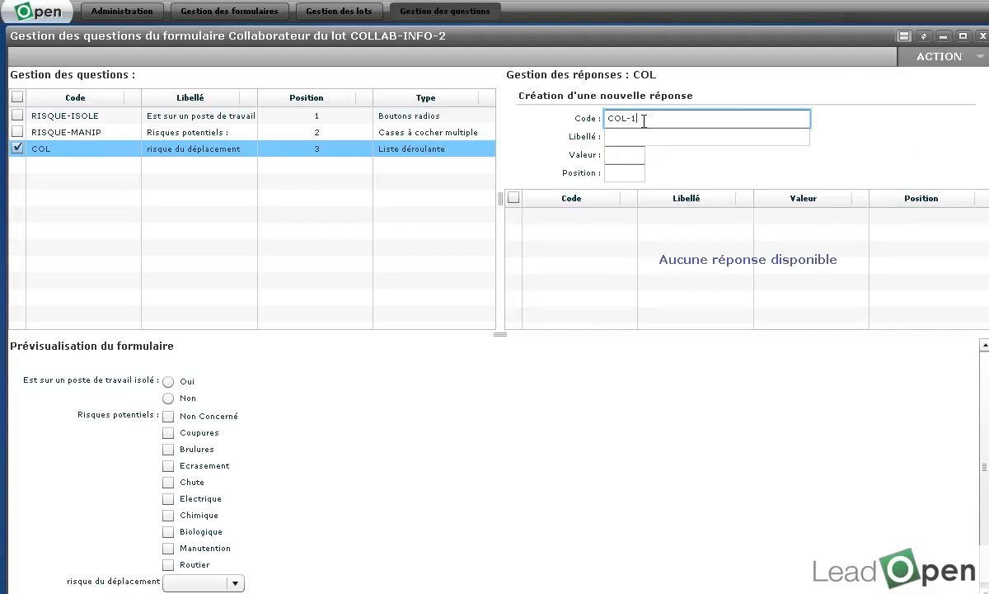
left_click(616, 135)
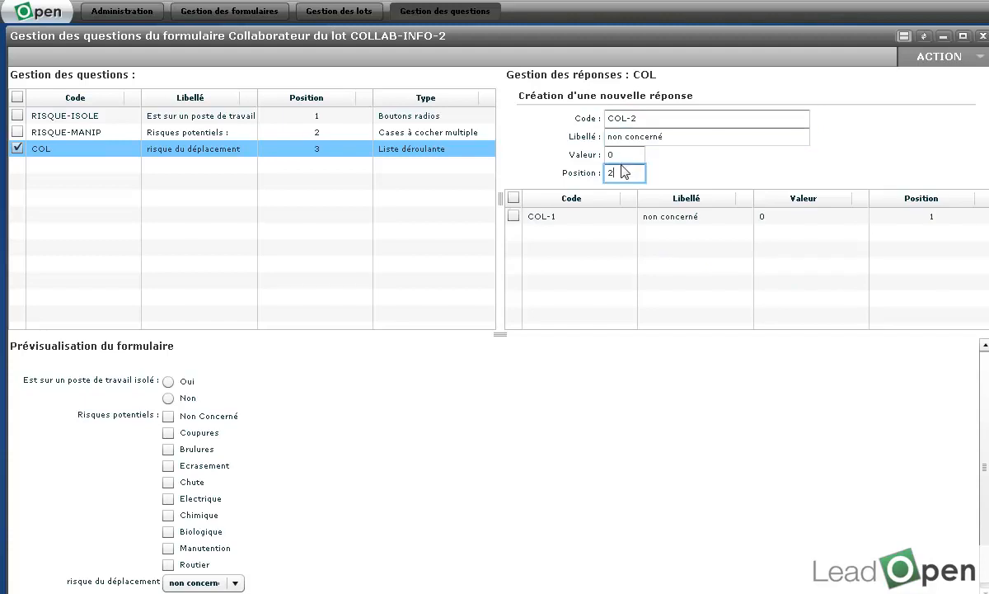
Save a second answer with code COL-2, label "non concerné", value 1 and position 2
left_click(615, 154)
left_click_drag(615, 154, 608, 156)
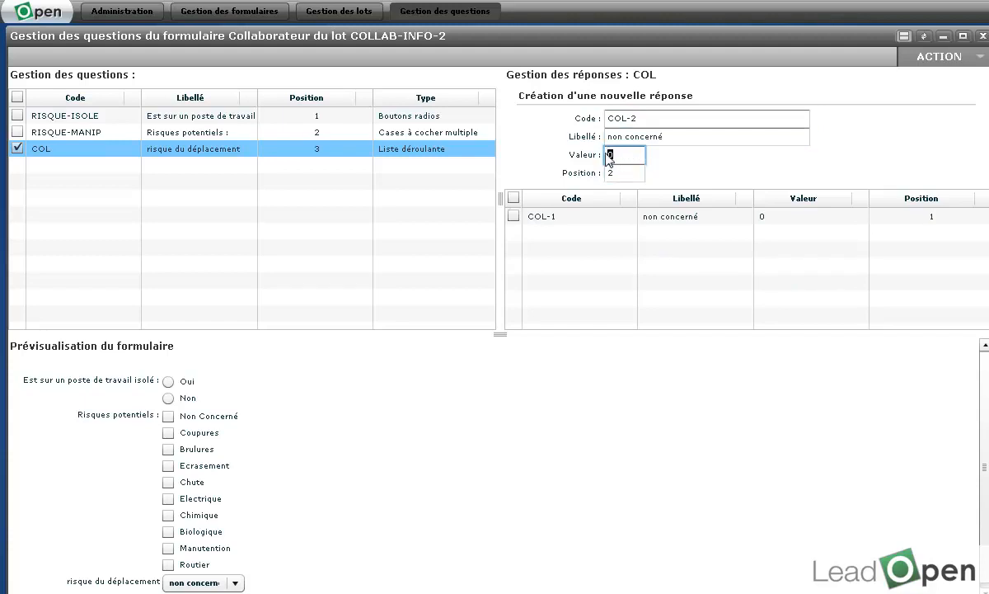
left_click(931, 57)
left_click(934, 87)
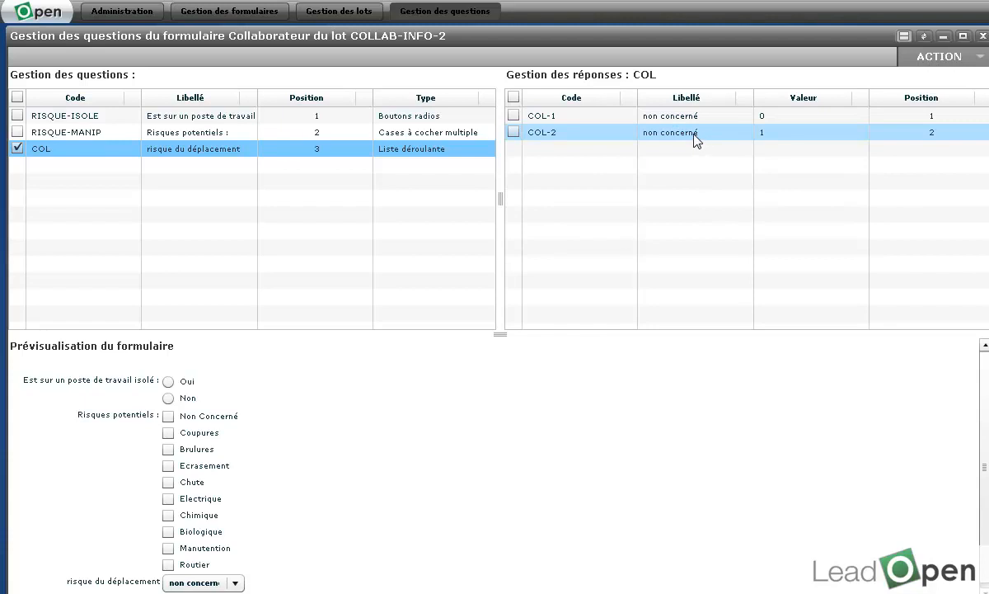
Change the label of answer COL-2 to "Oui" and validate the modification
left_click(694, 134)
left_click_drag(674, 137, 588, 142)
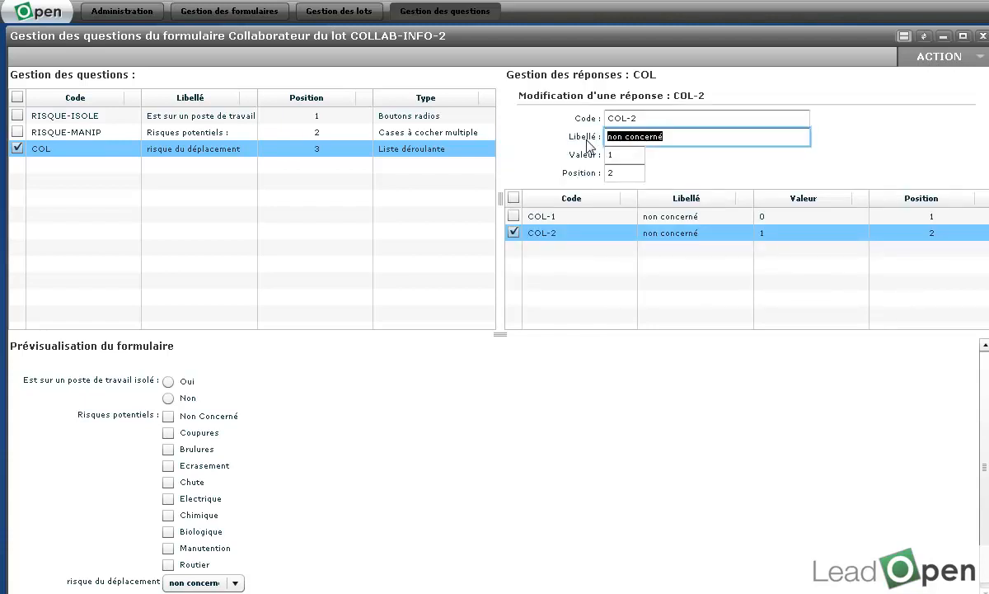
type("Oui")
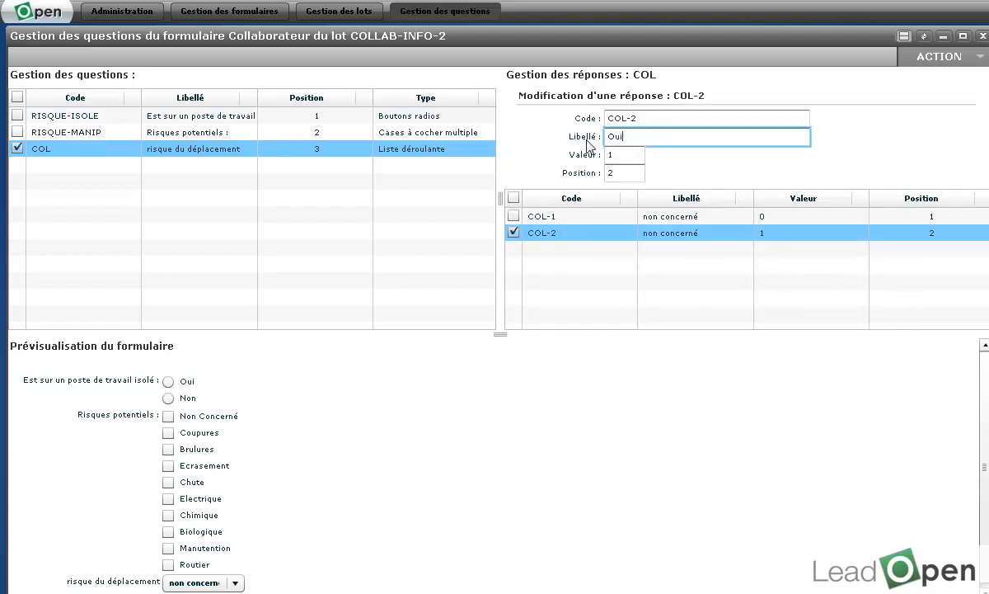
left_click(915, 56)
left_click(907, 75)
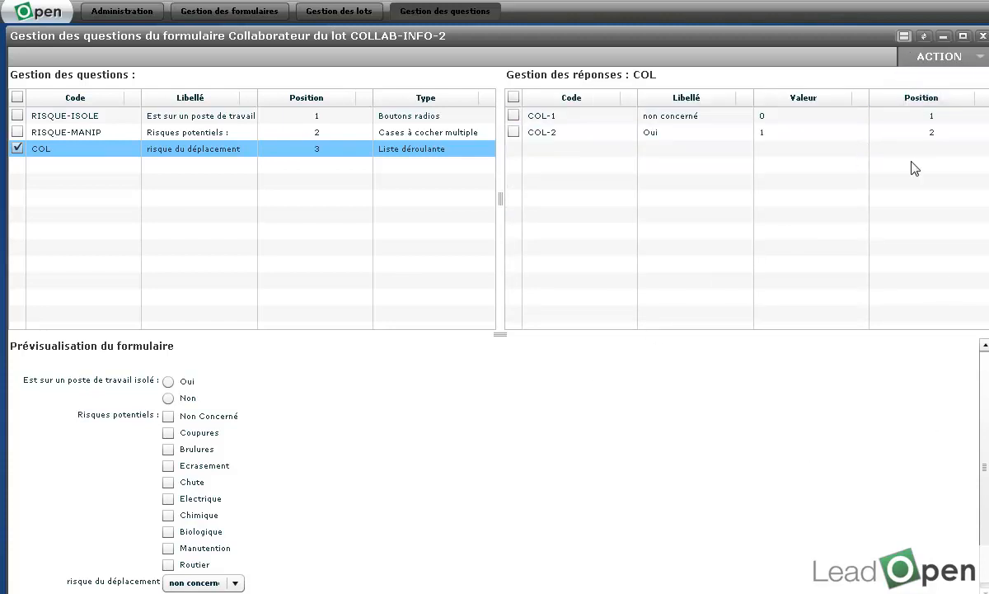
Add a third answer to the COL question with code COL-3, label "Non", value 1 and position 3
left_click(939, 57)
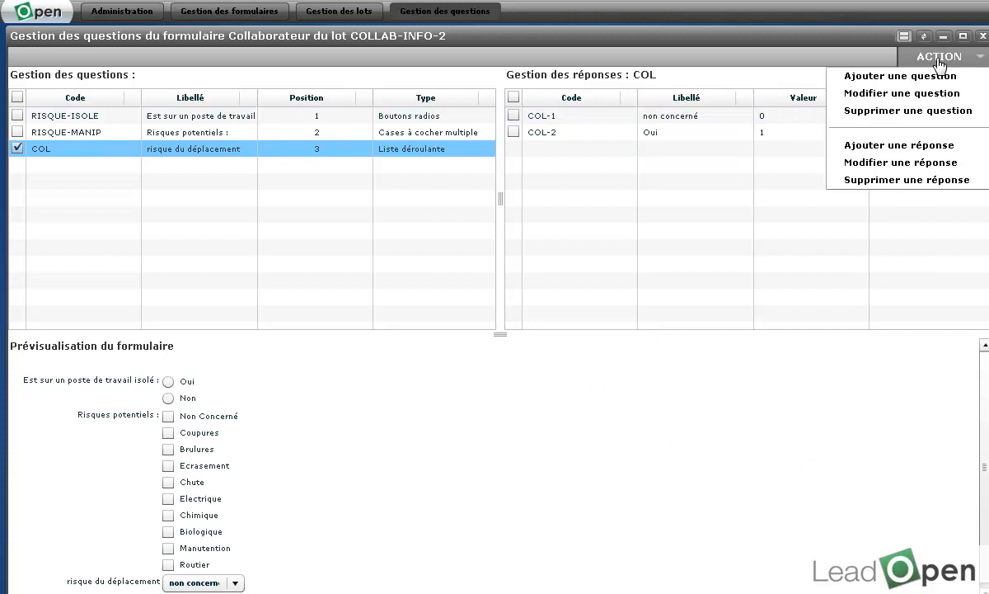
left_click(933, 148)
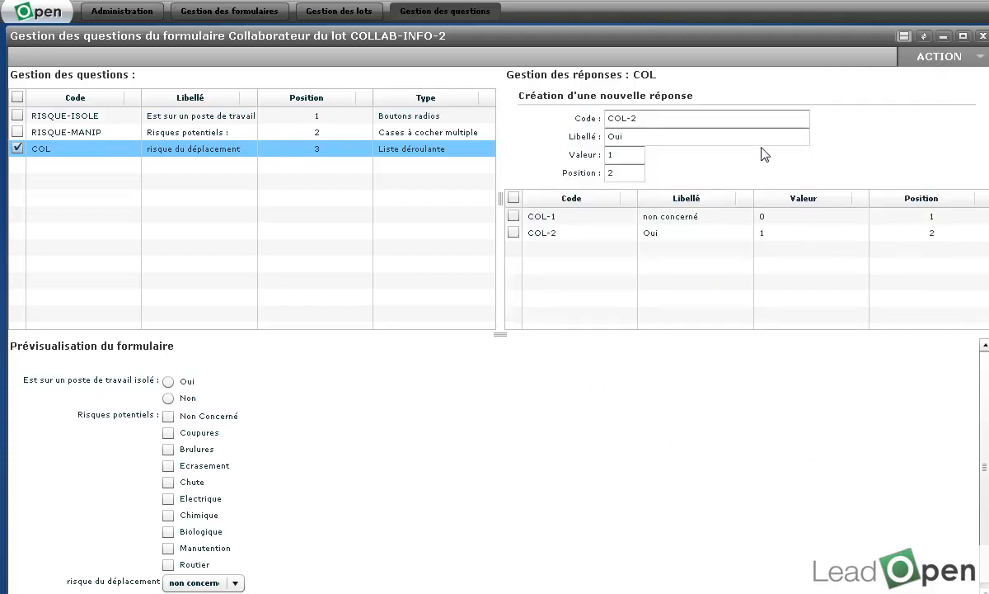
left_click(633, 116)
key("BackSpace")
type("3")
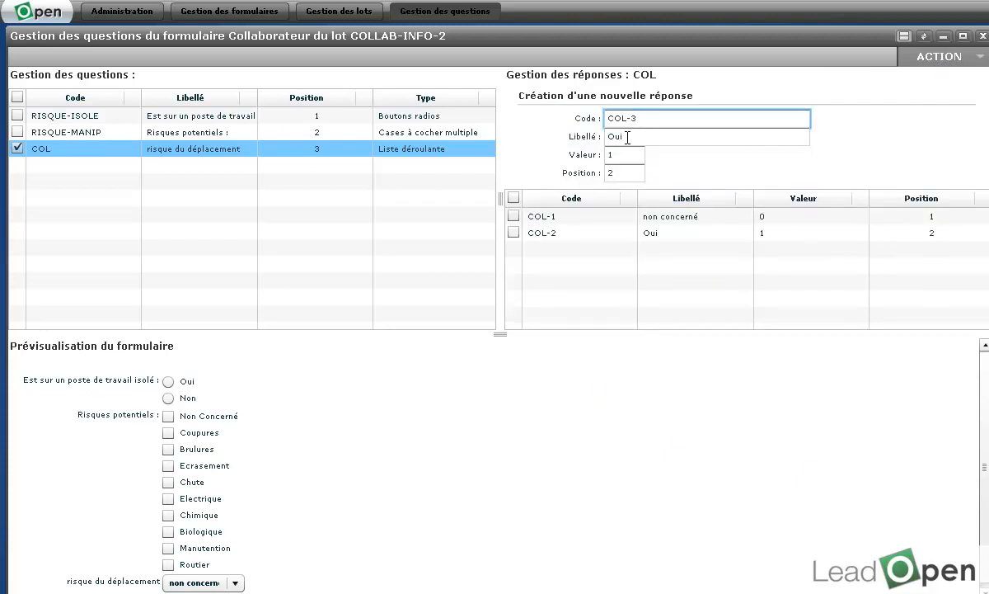
left_click_drag(629, 137, 601, 140)
type("Non")
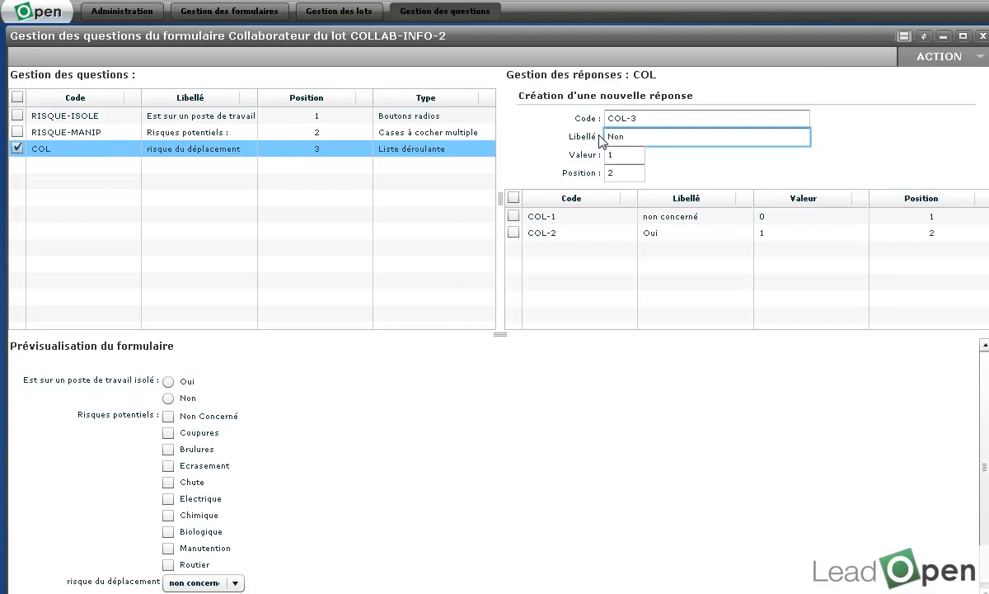
double_click(609, 173)
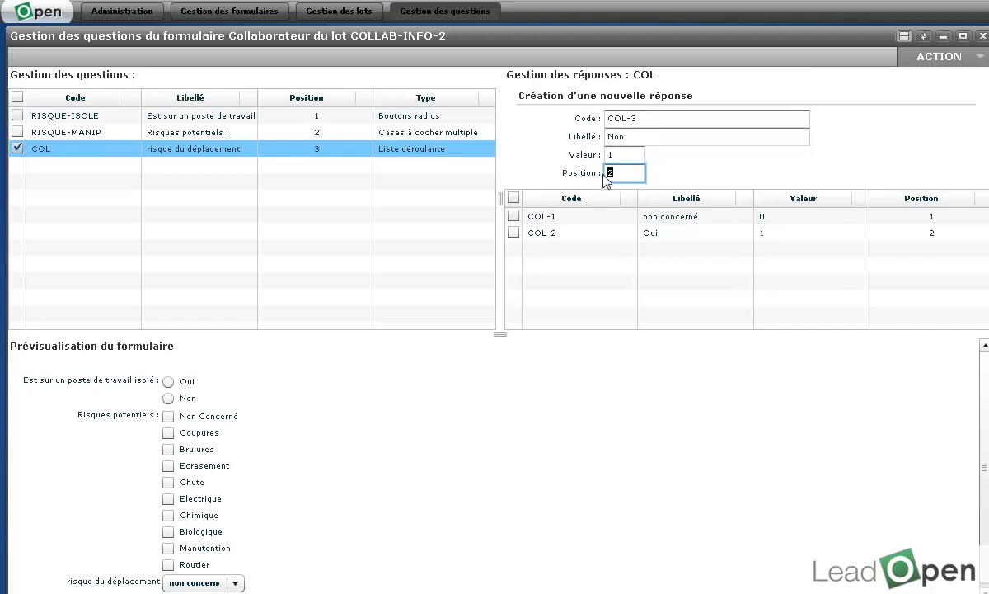
type("3")
left_click(948, 58)
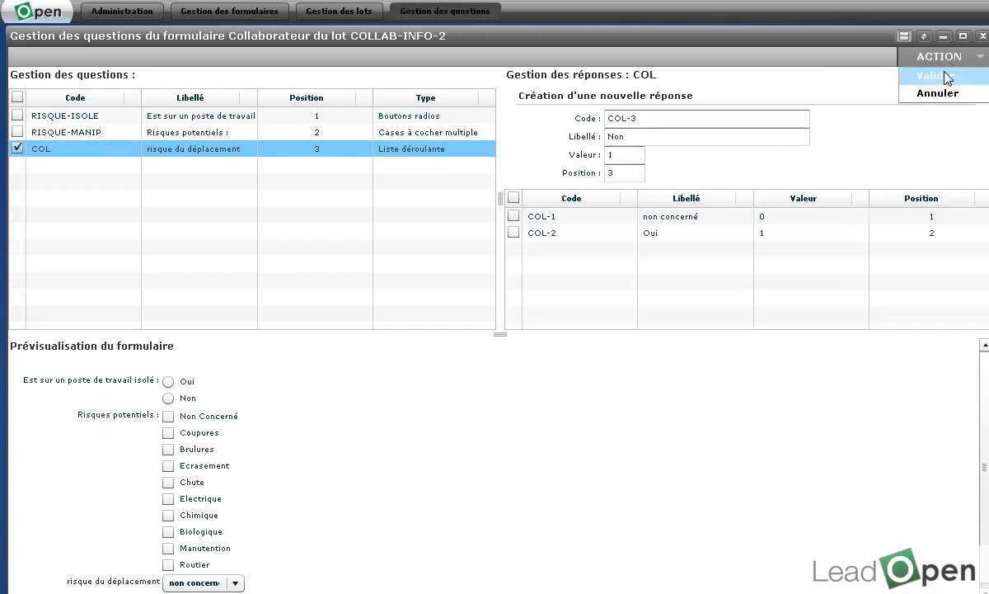
left_click(948, 76)
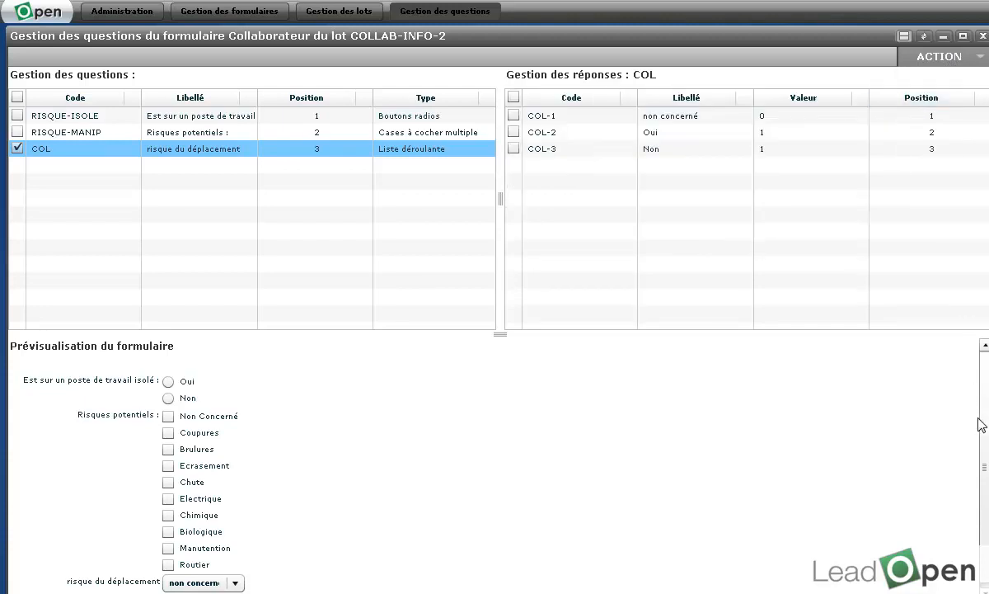
Examine the answer choices of "risque du déplacement" in the form preview
scroll(985, 446, "down", 1)
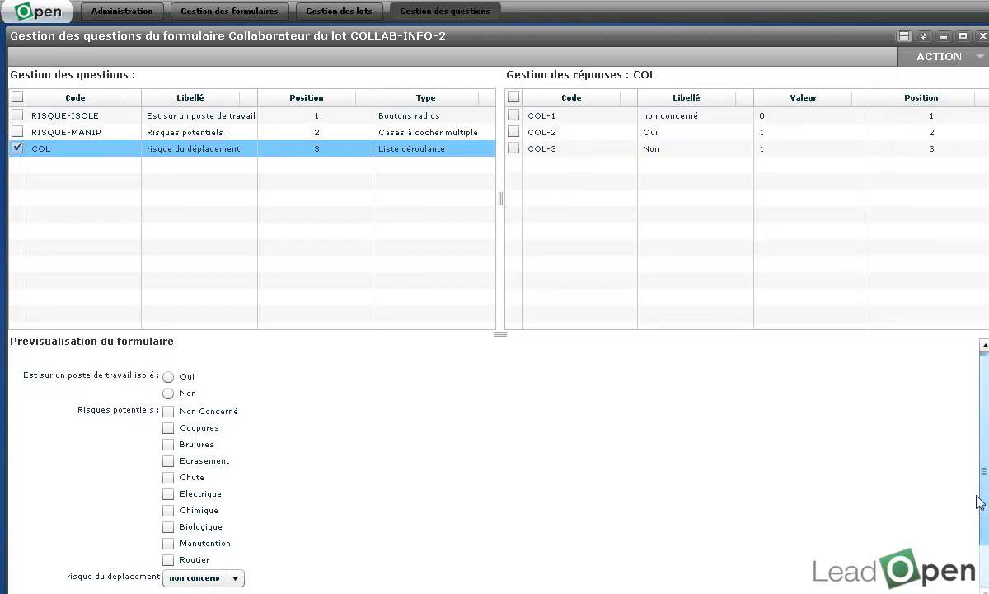
left_click(235, 582)
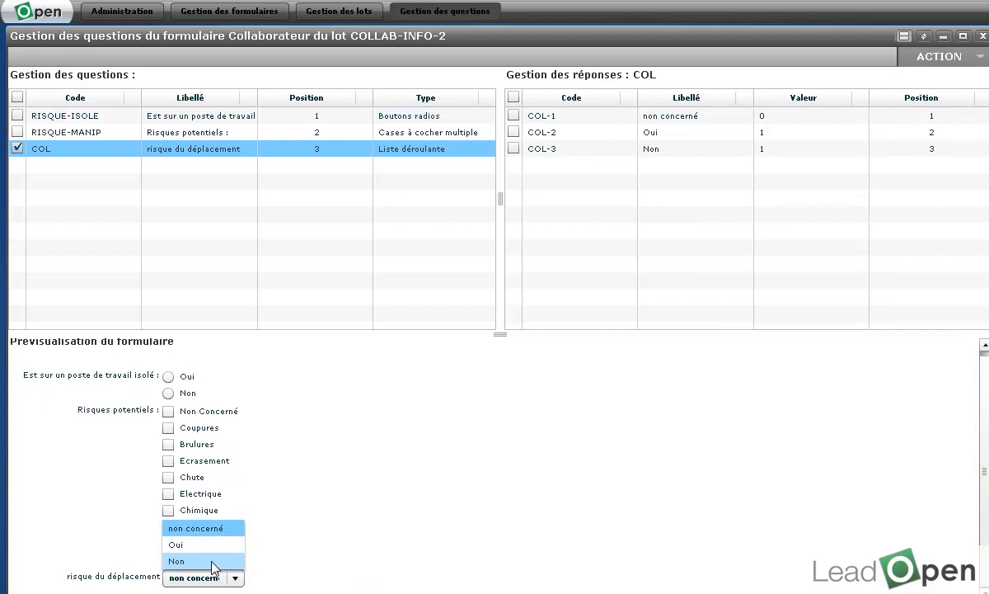
left_click(381, 498)
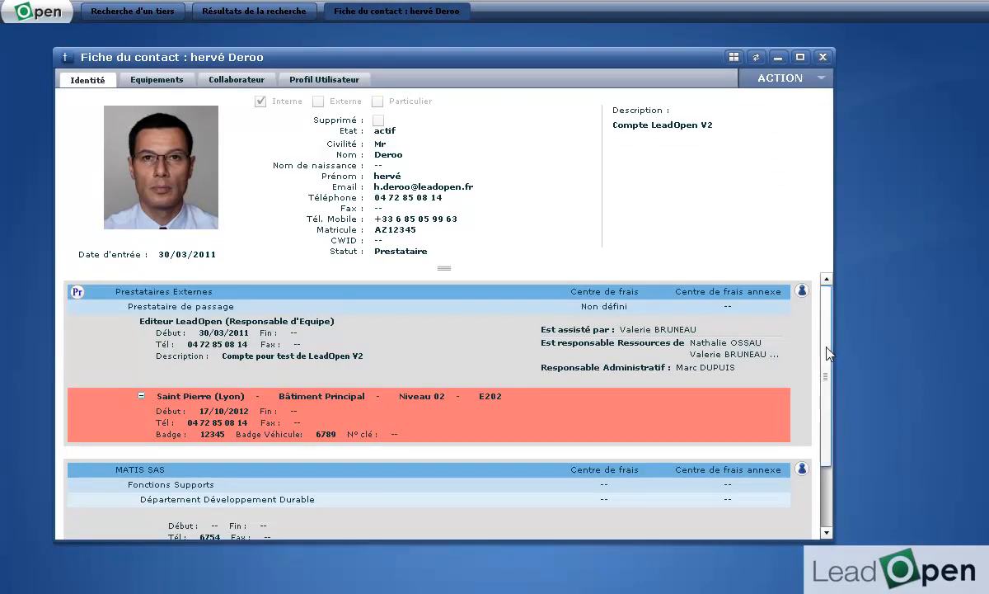
In the Collaborateur form of the contact's record, set "risque du déplacement" under Risques to "non concerné"
left_click(224, 79)
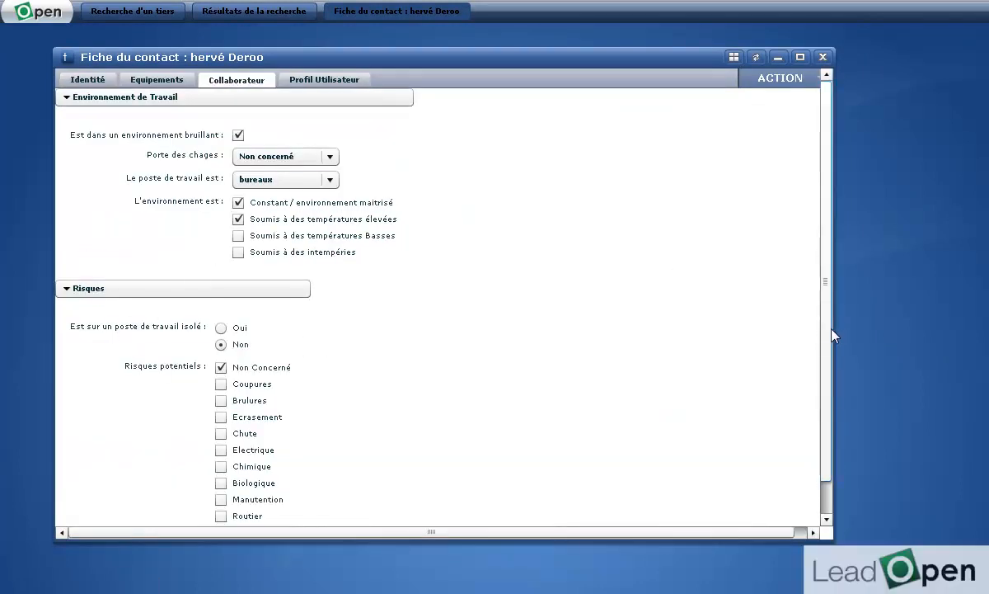
scroll(830, 338, "down", 1)
scroll(830, 360, "down", 1)
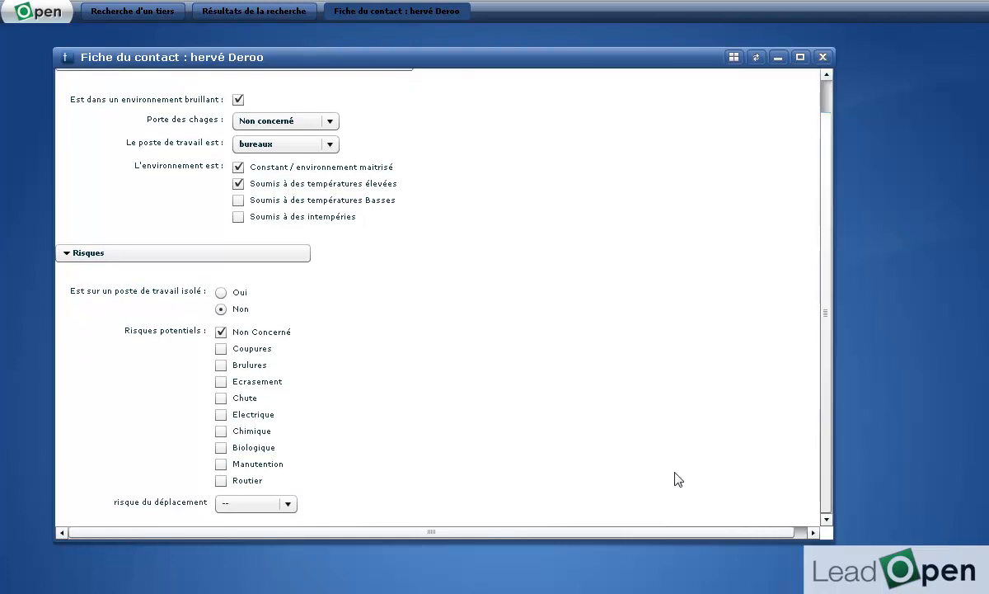
left_click(288, 504)
left_click(265, 538)
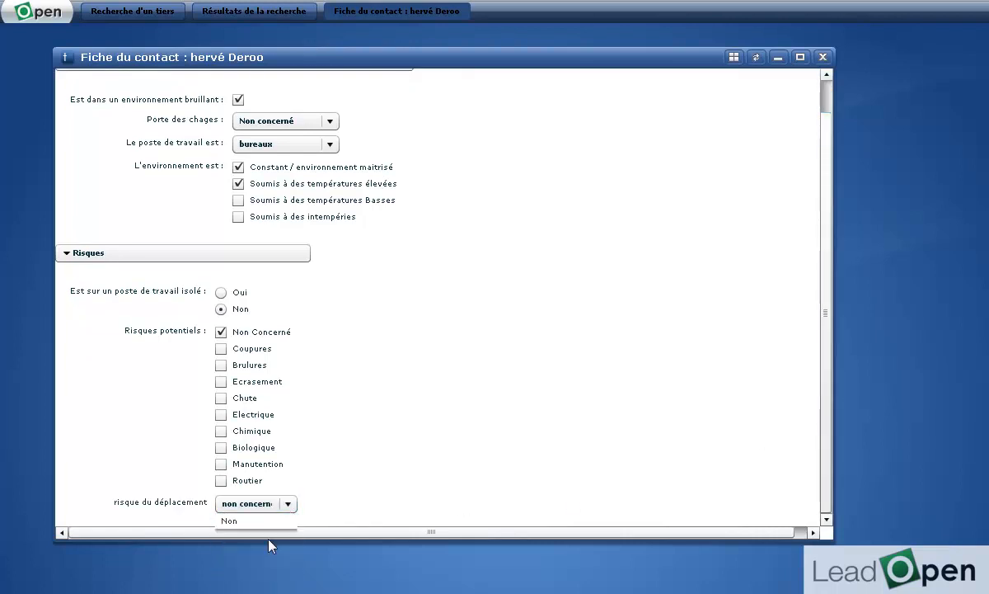